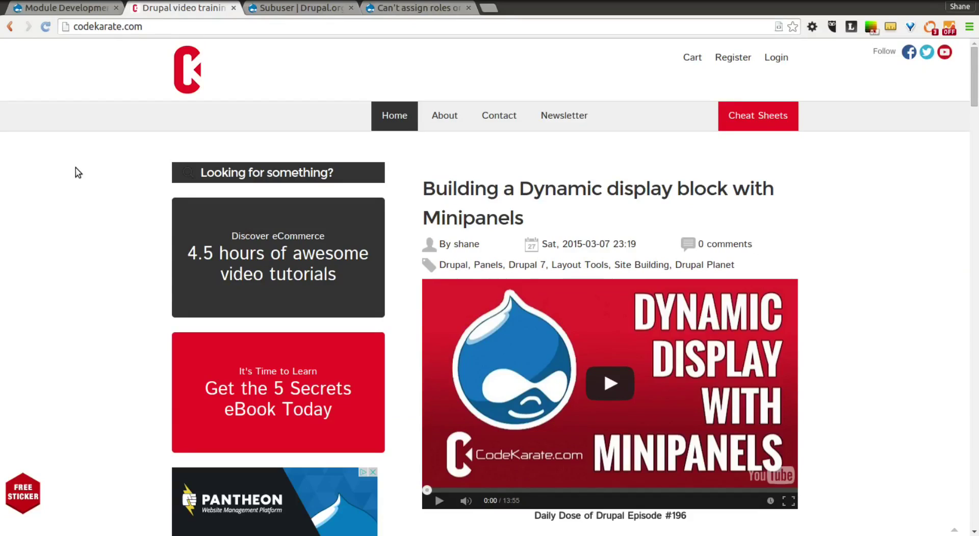
- Look over the Subuser project page on drupal.org, then switch to the Module Development site tab
left_click(285, 9)
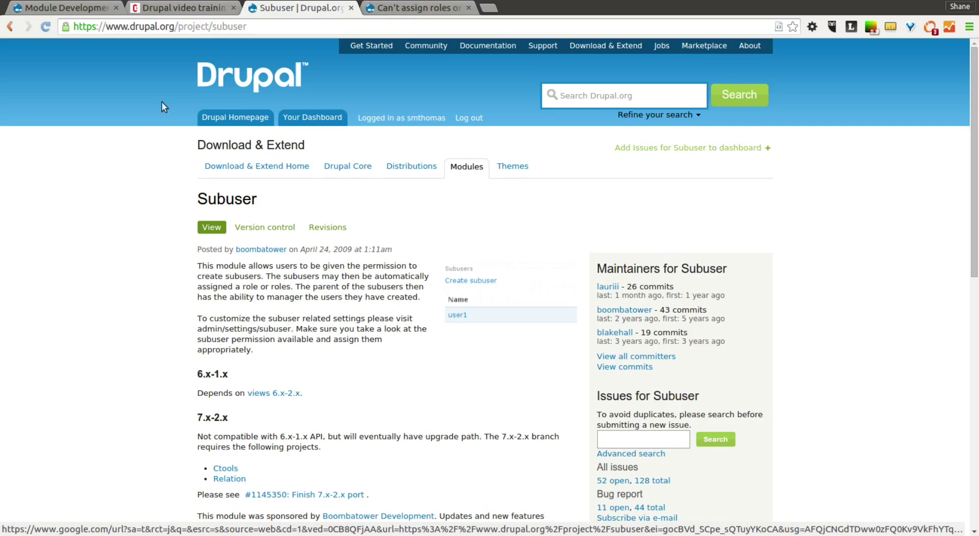
left_click(176, 12)
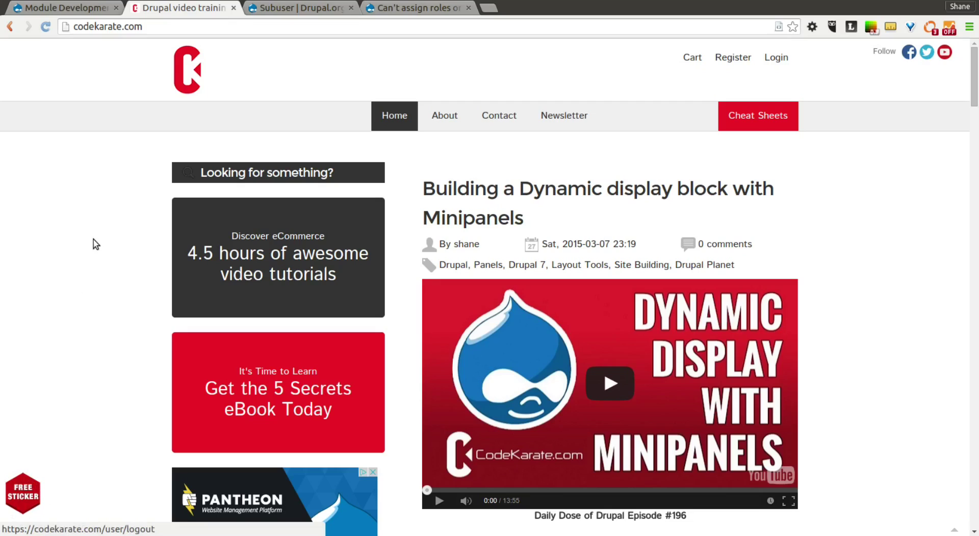
left_click(96, 12)
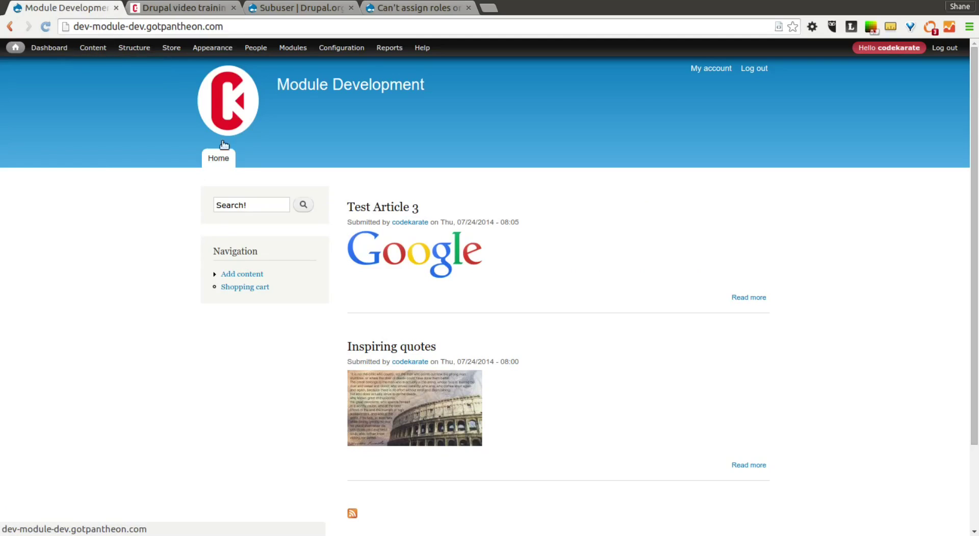
- Filter modules by 'su', turn on Subuser and Subuser UI, and save the configuration
mouse_move(287, 51)
left_click(290, 48)
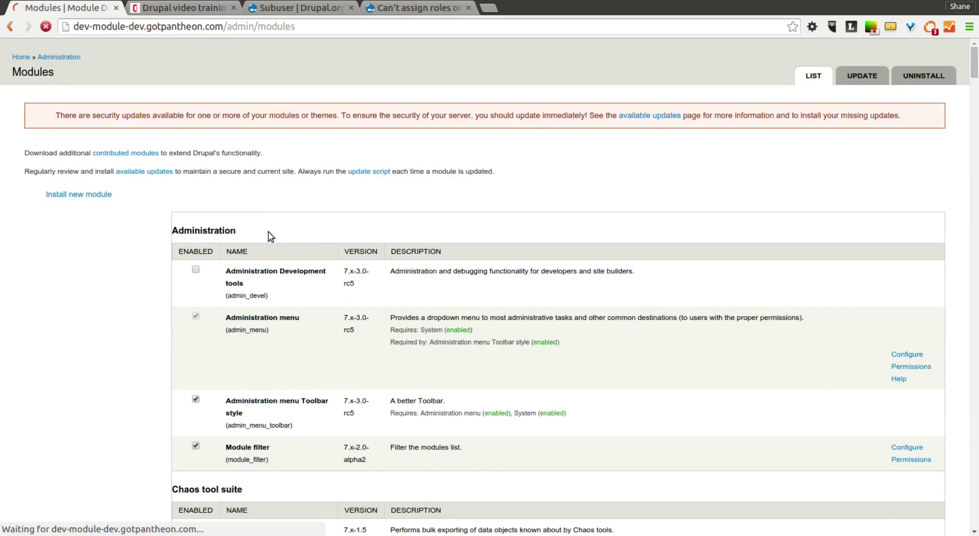
type("sub")
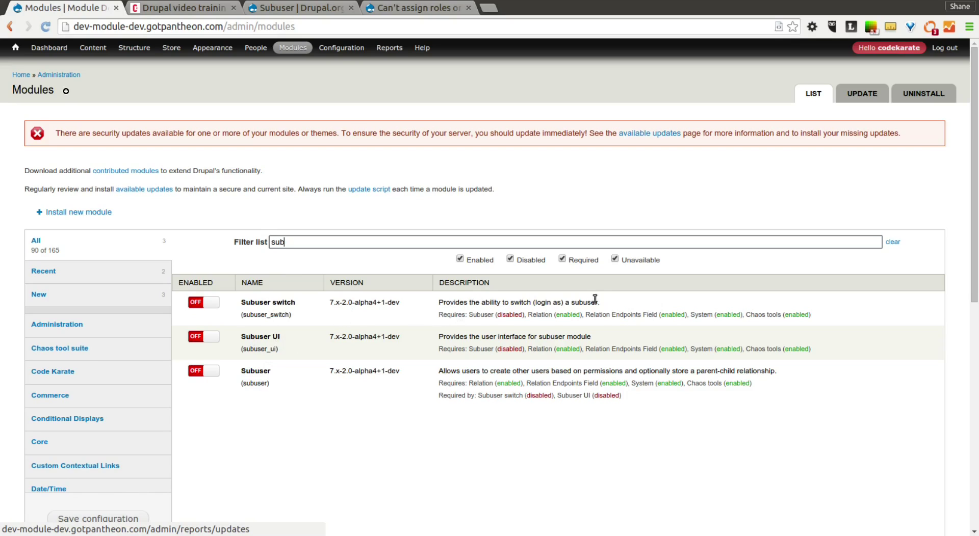
left_click(205, 338)
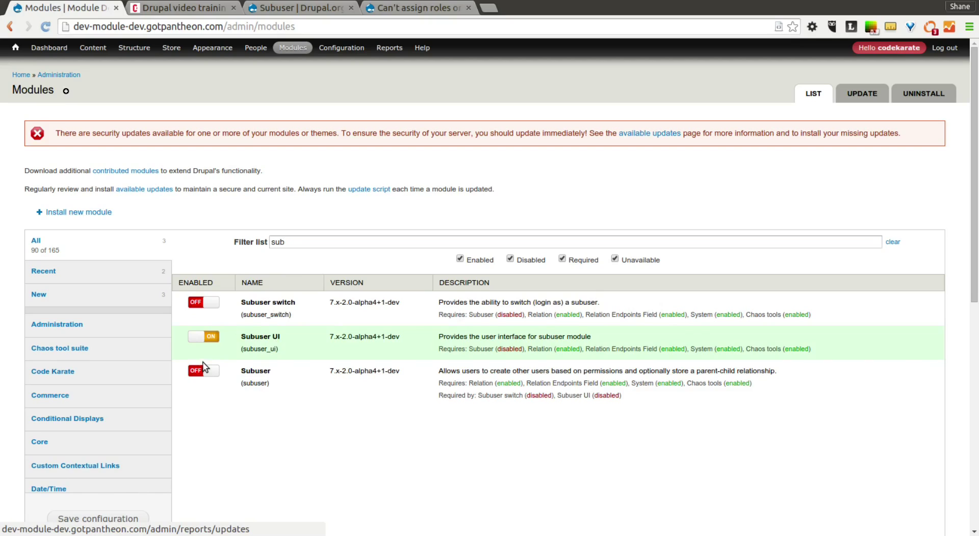
left_click(205, 372)
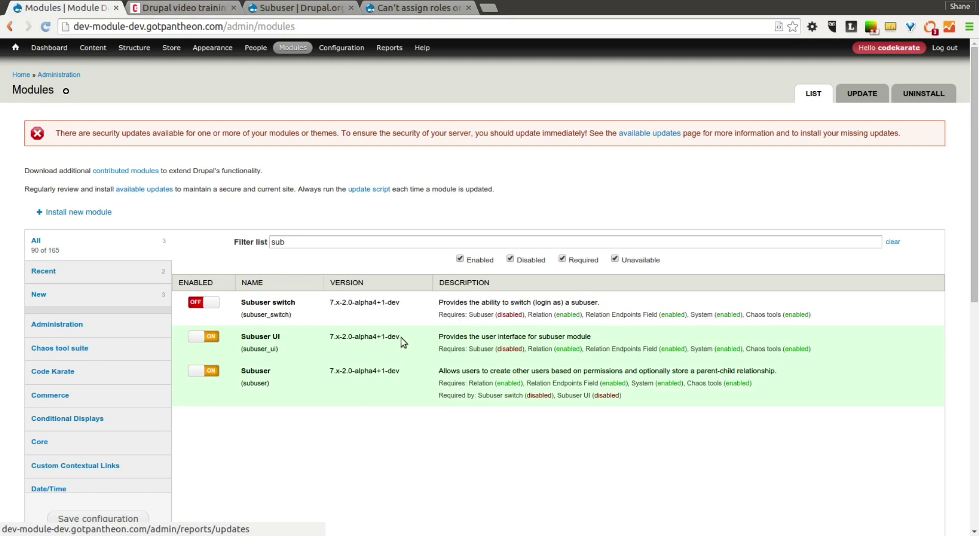
left_click_drag(400, 339, 313, 347)
left_click(193, 338)
left_click(192, 338)
left_click(97, 519)
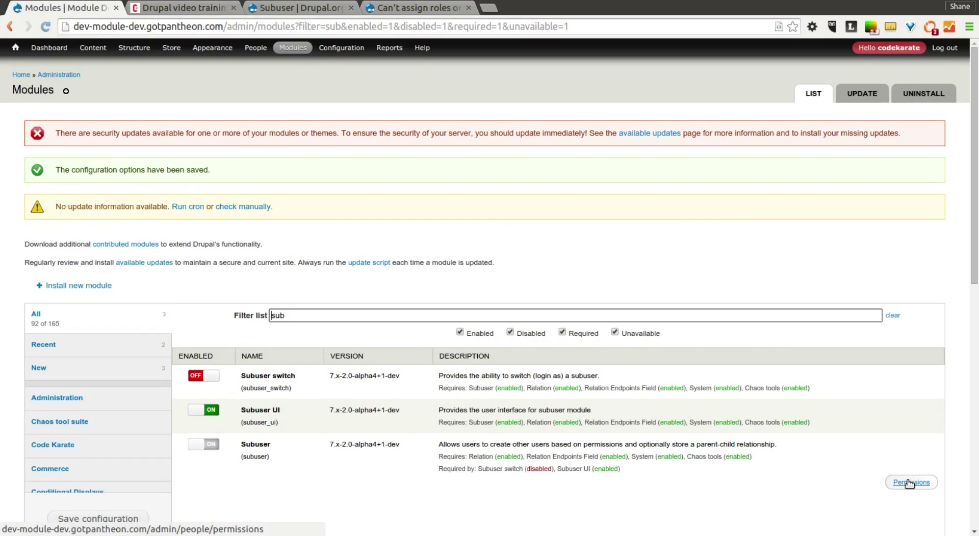
left_click(908, 483)
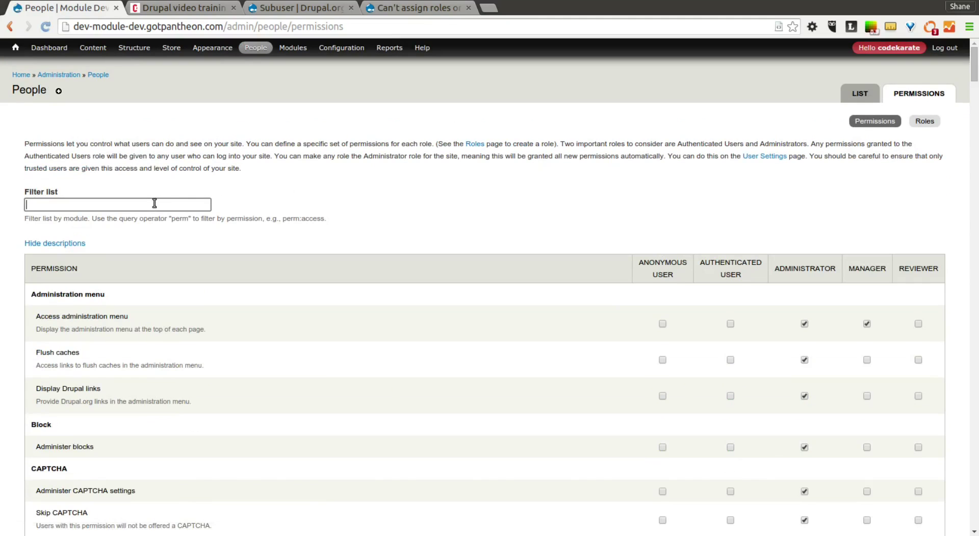
- Grant Manager 'Create an authenticated user' and 'Create an reviewer', then save permissions
type("sub")
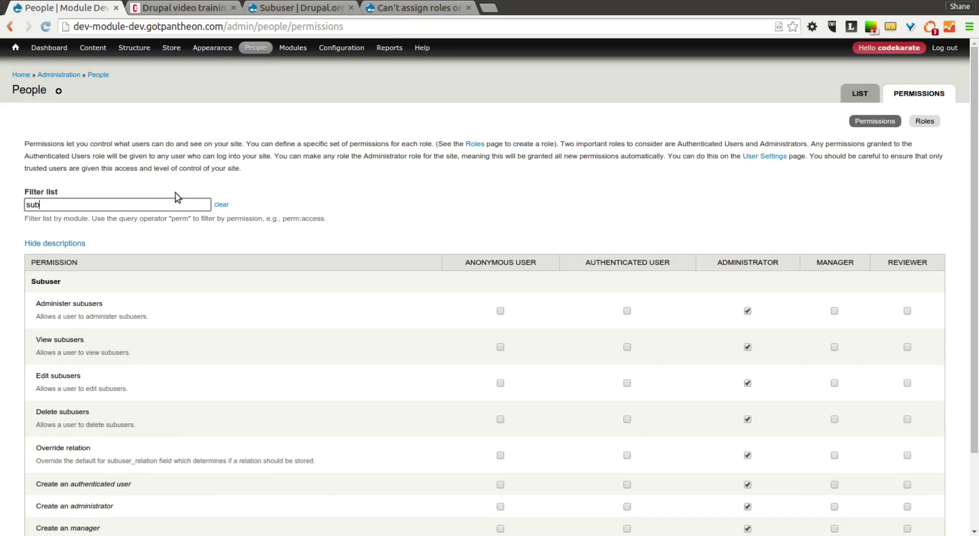
scroll(449, 150, "down", 2)
scroll(450, 152, "down", 1)
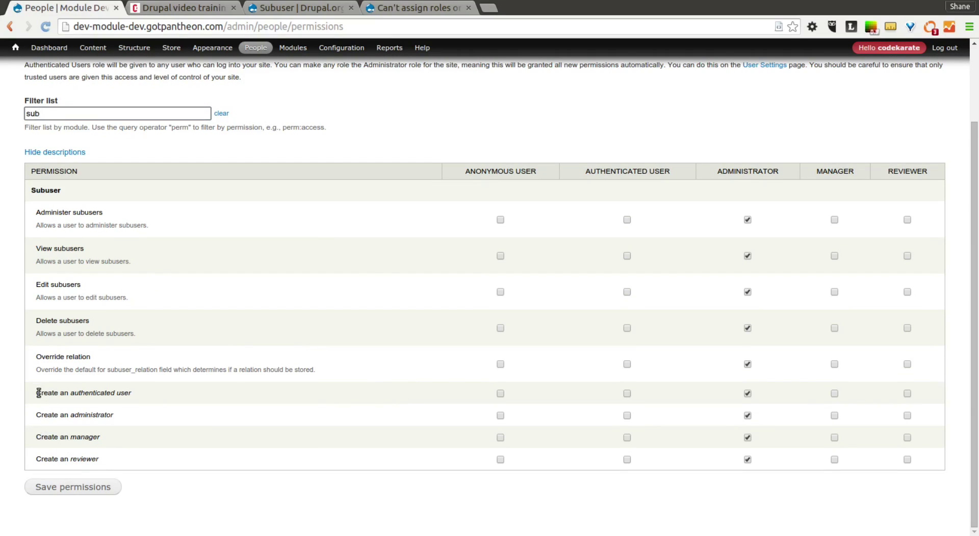
left_click_drag(37, 396, 146, 398)
left_click(147, 398)
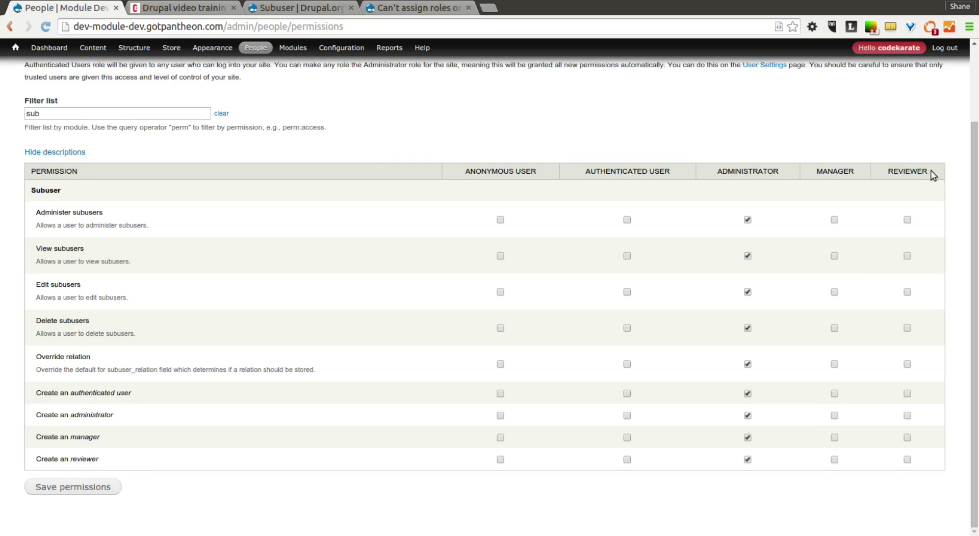
left_click(835, 394)
left_click(835, 460)
left_click(53, 489)
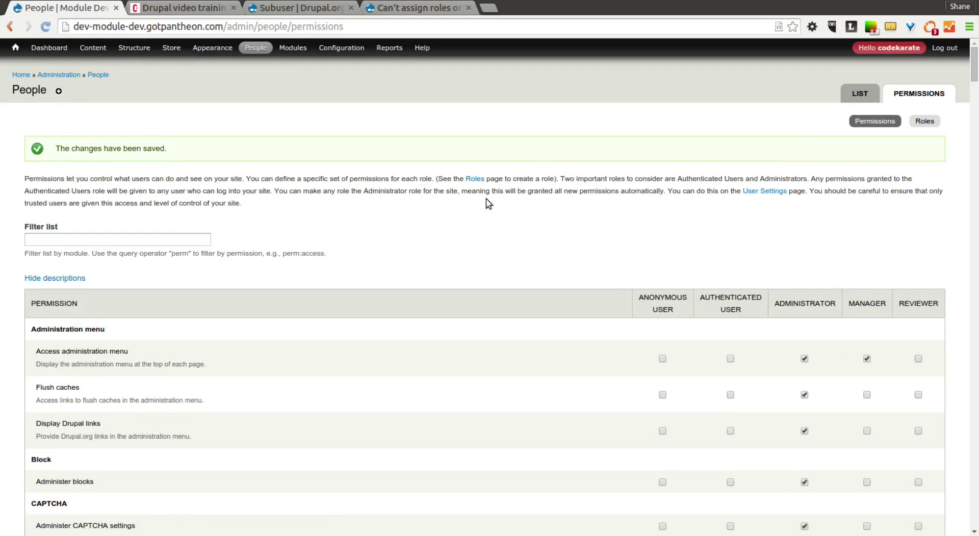
scroll(400, 238, "down", 5)
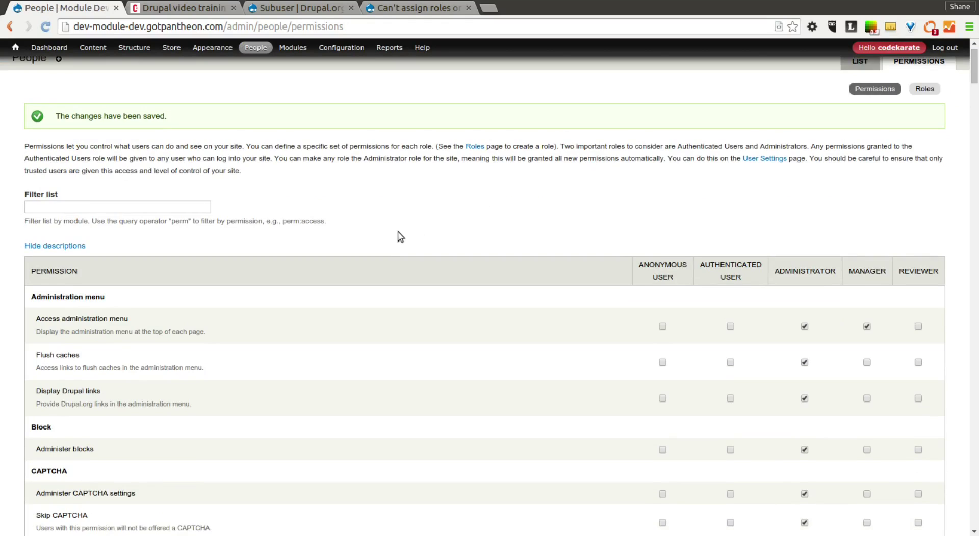
scroll(400, 237, "up", 3)
scroll(401, 237, "up", 2)
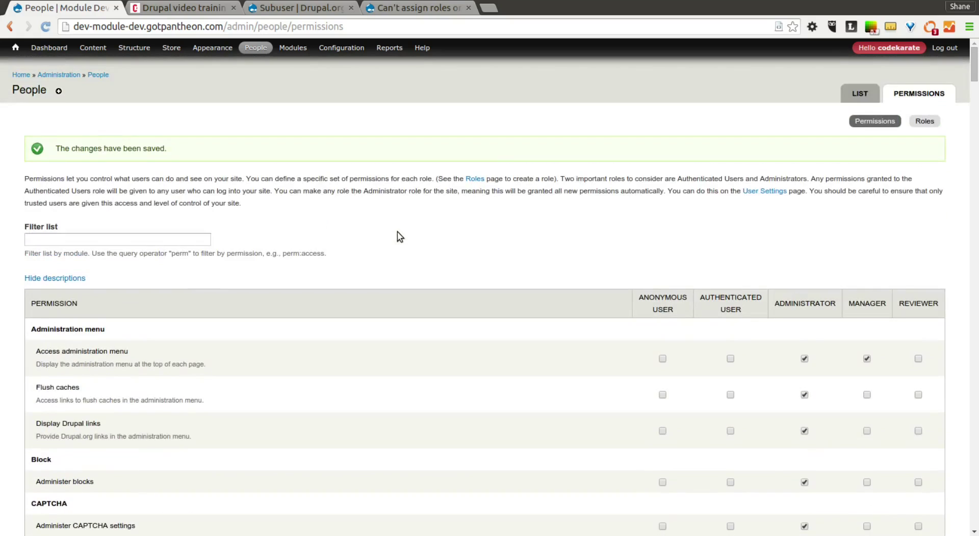
mouse_move(255, 48)
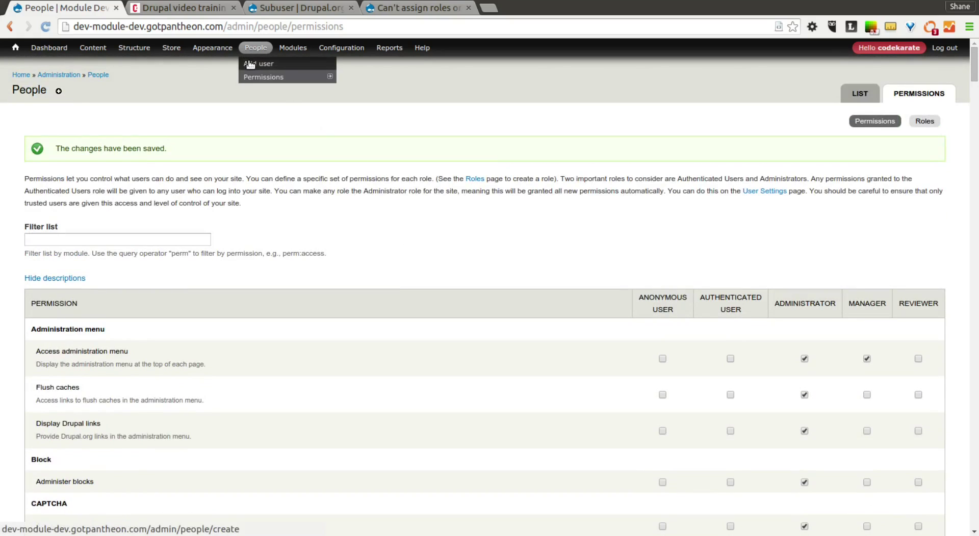
- Start a new user named manager with the suggested e-mail address and a matching password
left_click(250, 64)
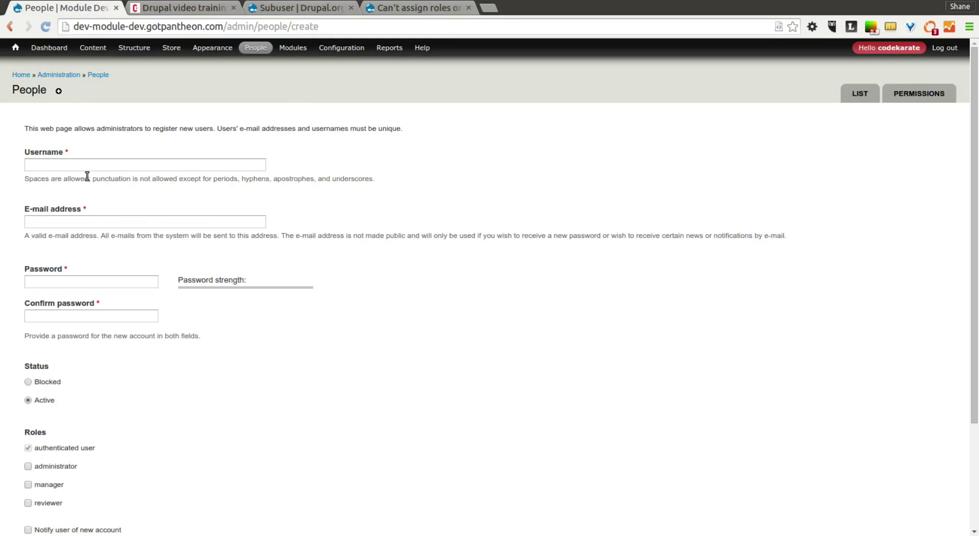
left_click(82, 165)
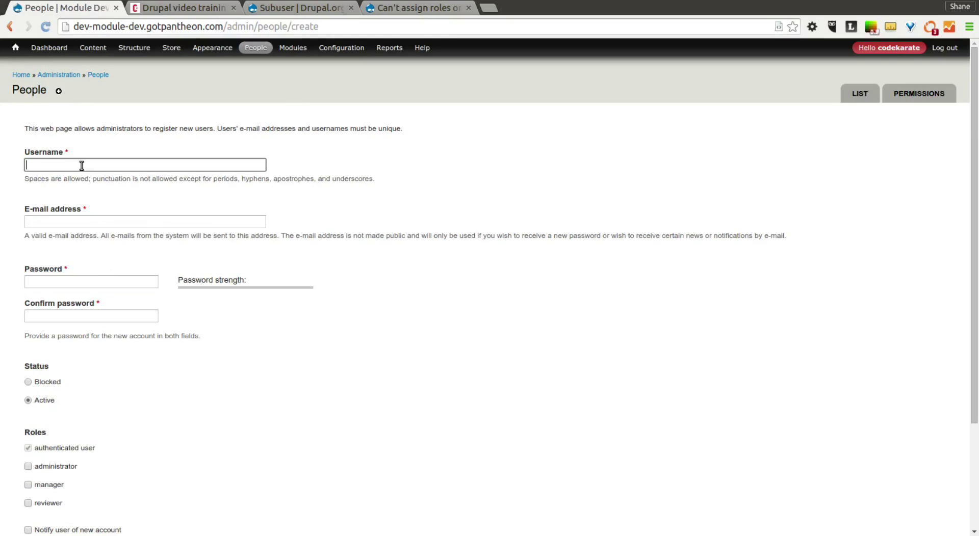
type("manager")
key("Tab")
type("s")
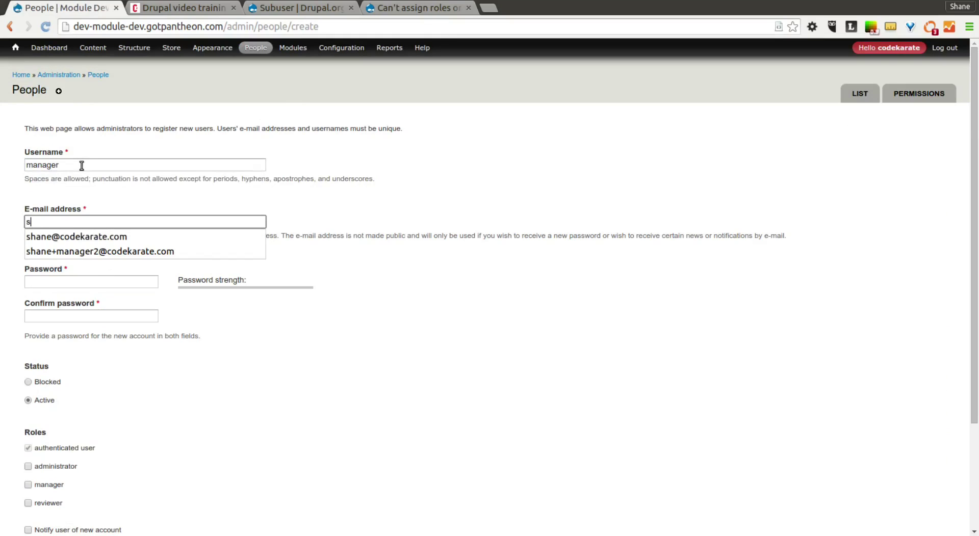
type("hane+mana")
key("Down")
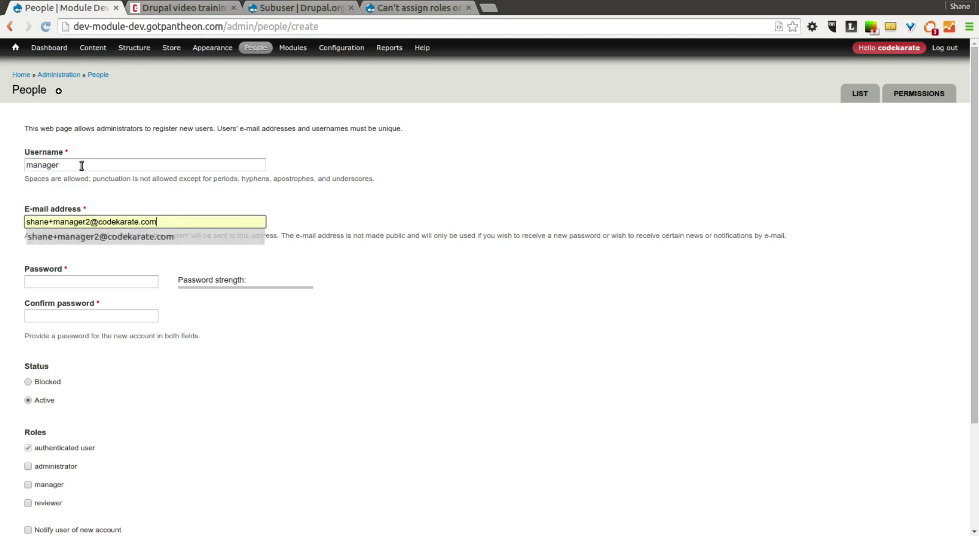
key("Return")
left_click(128, 279)
type("passw1")
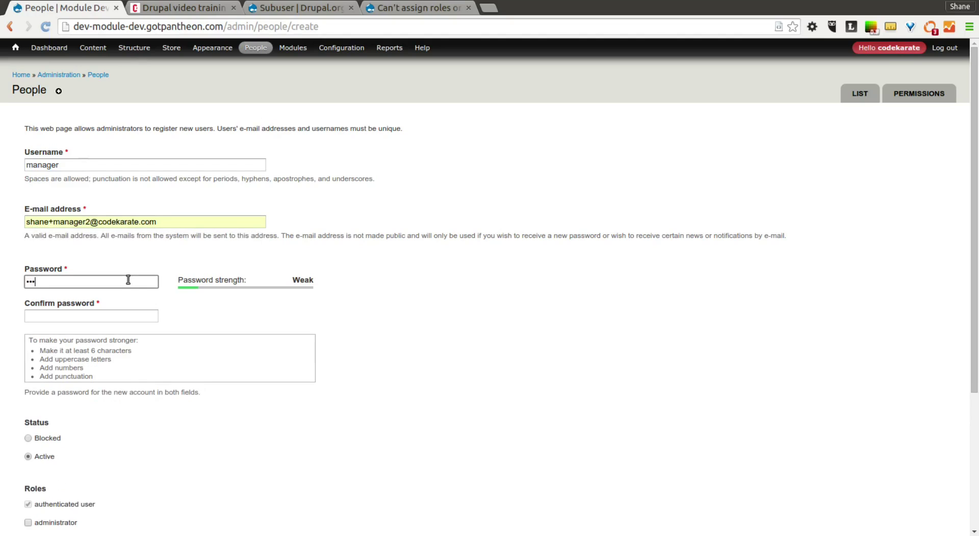
key("Tab")
type("passw")
scroll(264, 330, "down", 3)
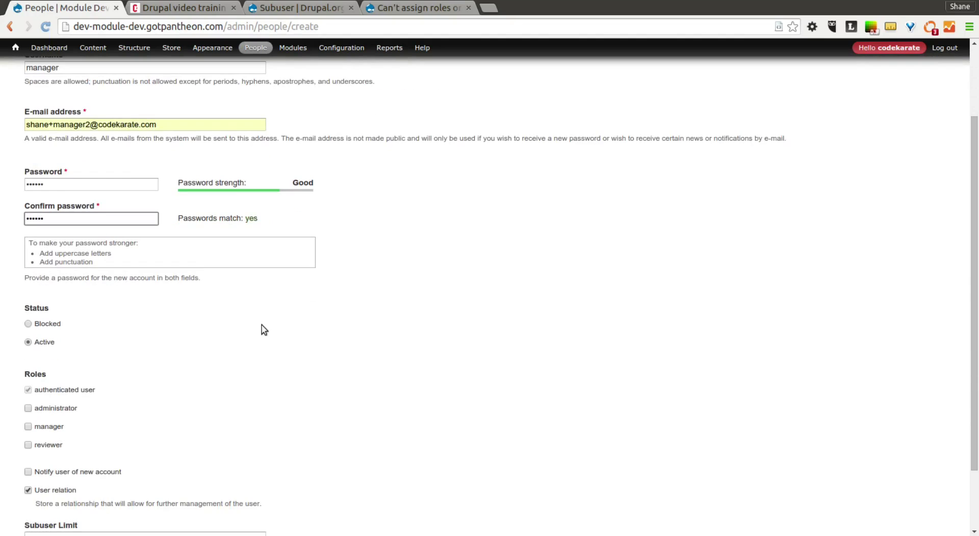
type("1")
- Give the account the manager role and a user relation, create it, and return to People
left_click(28, 426)
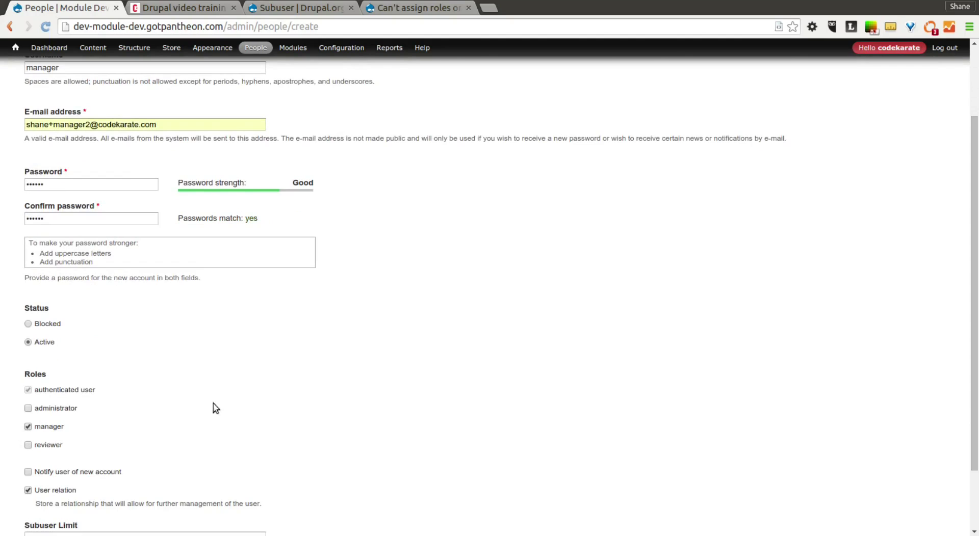
scroll(229, 408, "down", 3)
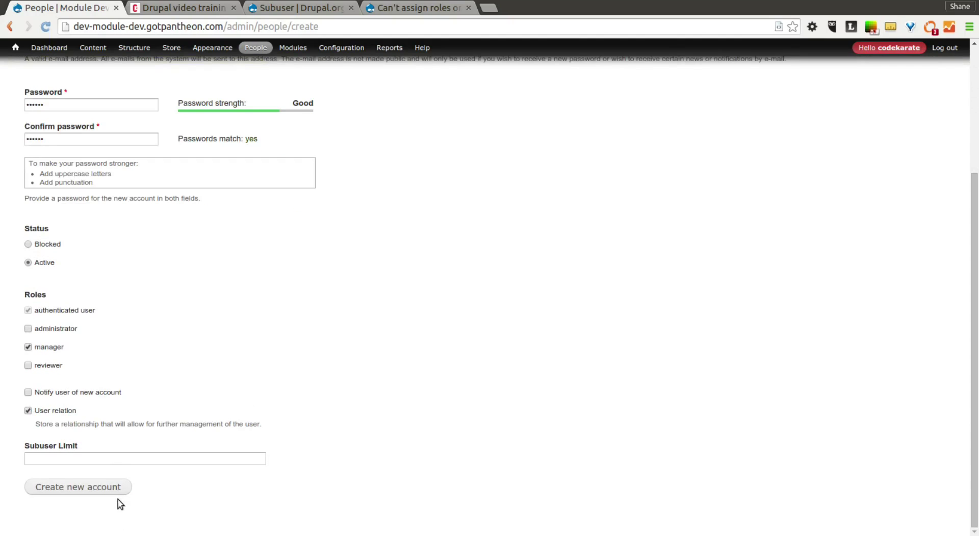
left_click(29, 411)
left_click(83, 489)
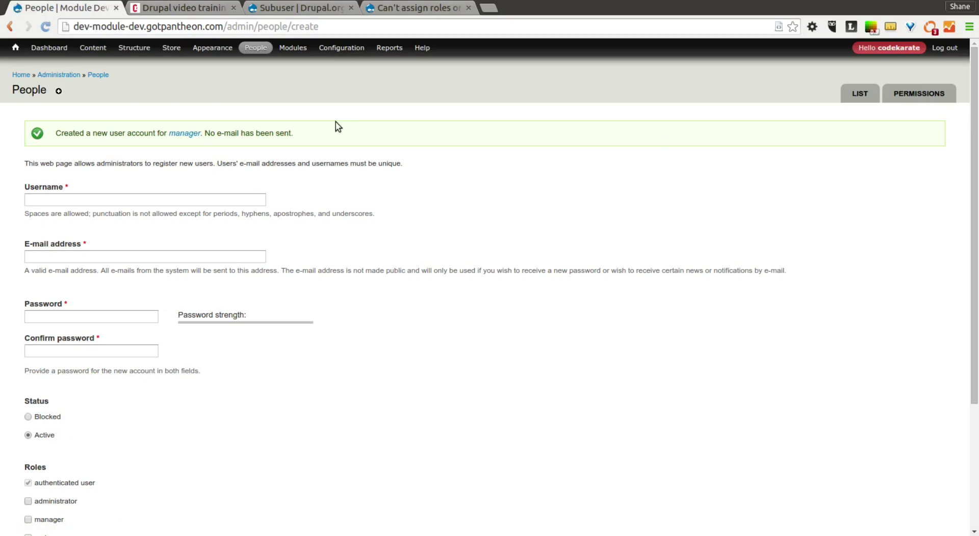
left_click(99, 75)
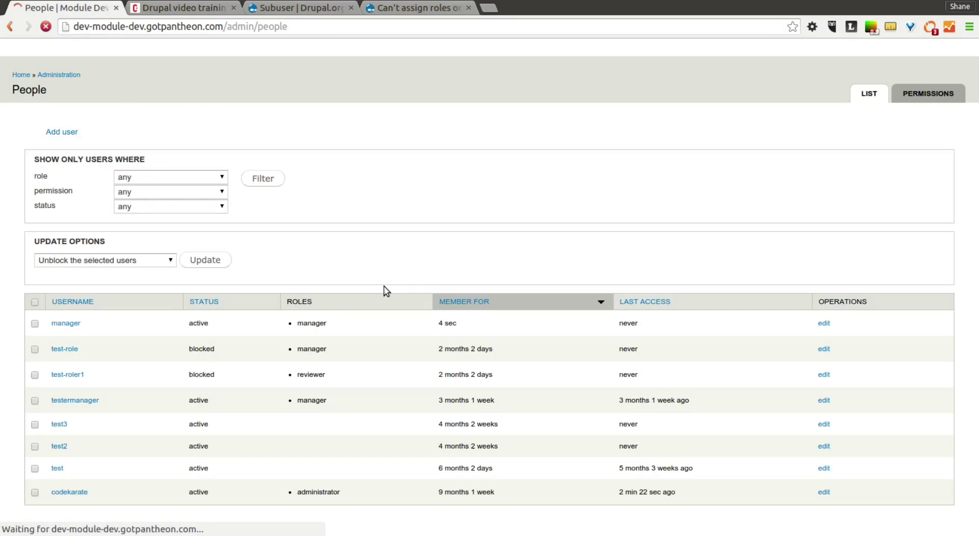
- Open the admin account's profile and its Subusers list
left_click(877, 48)
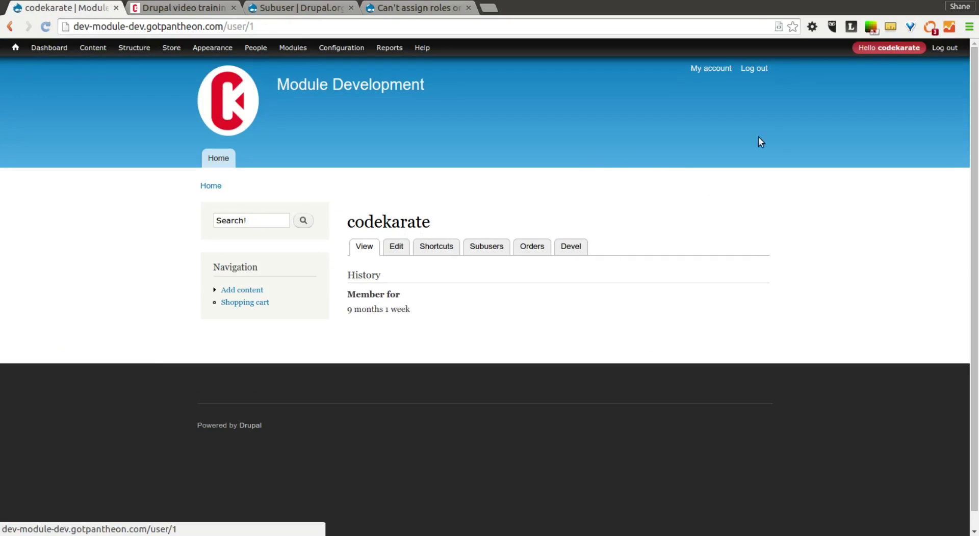
mouse_move(895, 53)
left_click(496, 248)
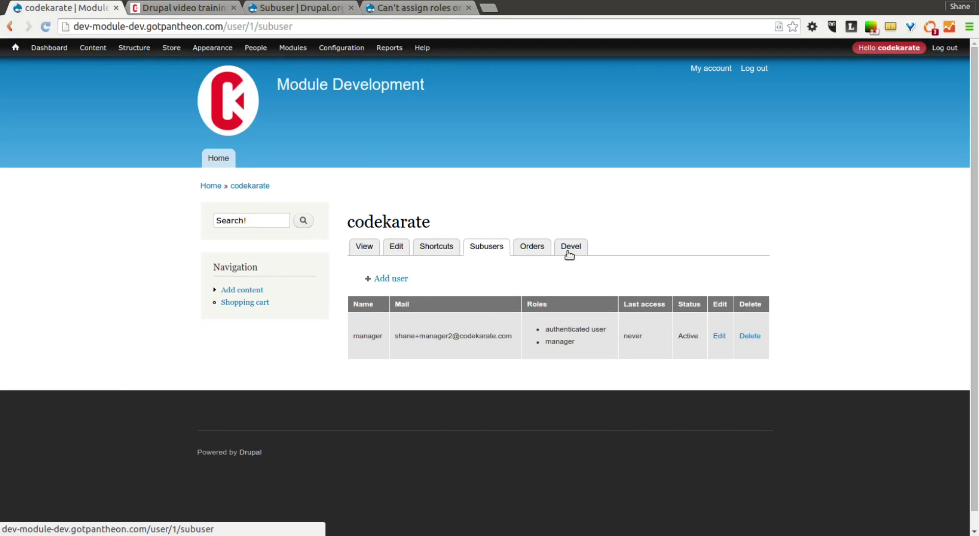
left_click_drag(361, 220, 431, 221)
left_click(501, 208)
- Edit the manager subuser and review its form down to the empty Subuser Limit field
left_click(724, 336)
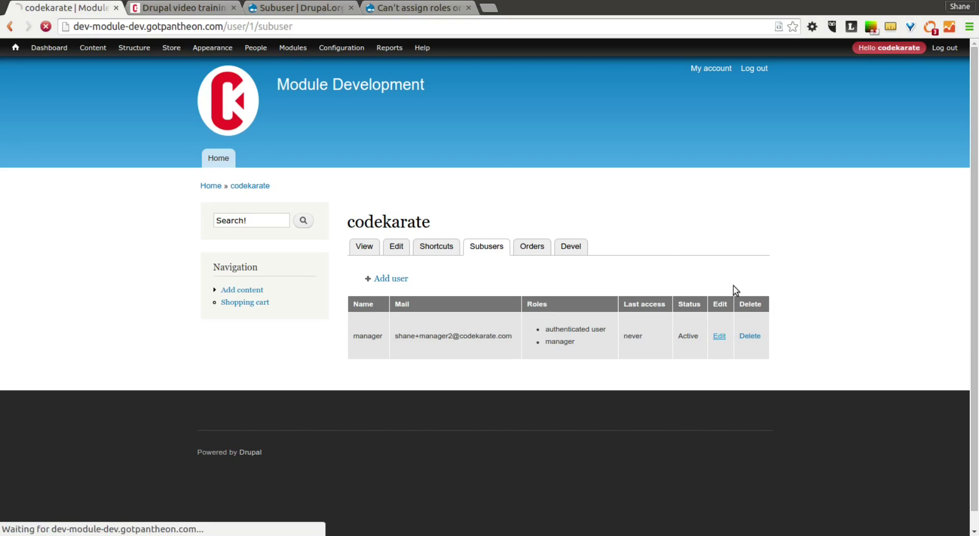
scroll(181, 379, "down", 5)
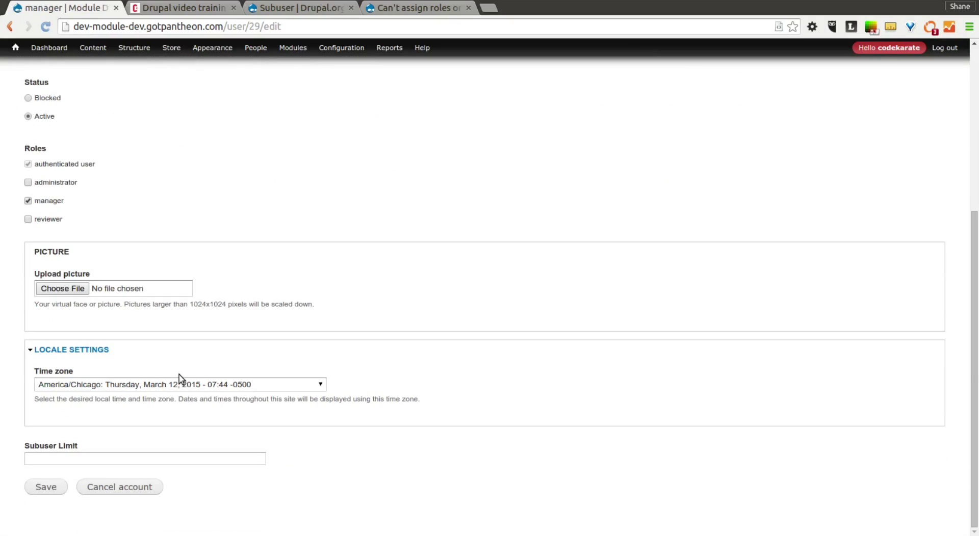
scroll(179, 379, "up", 5)
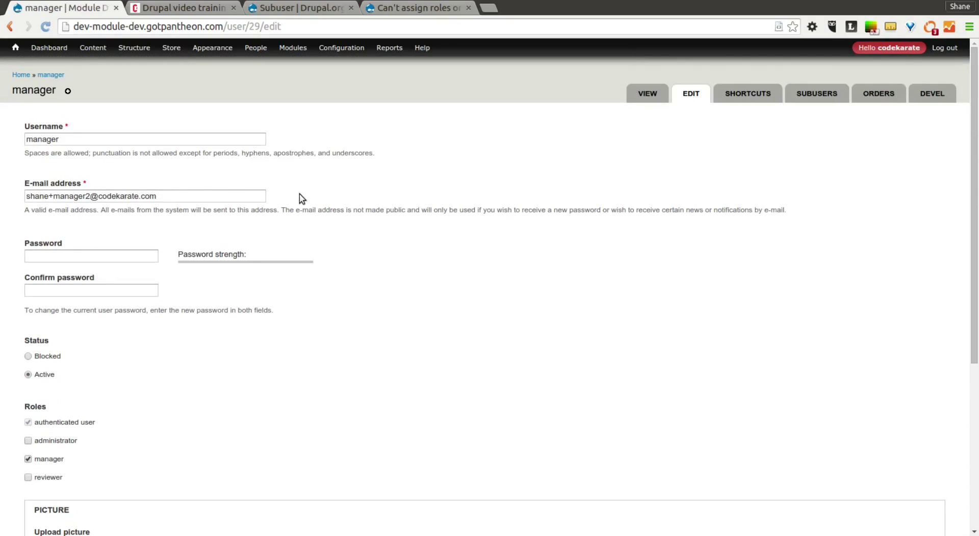
scroll(129, 206, "down", 5)
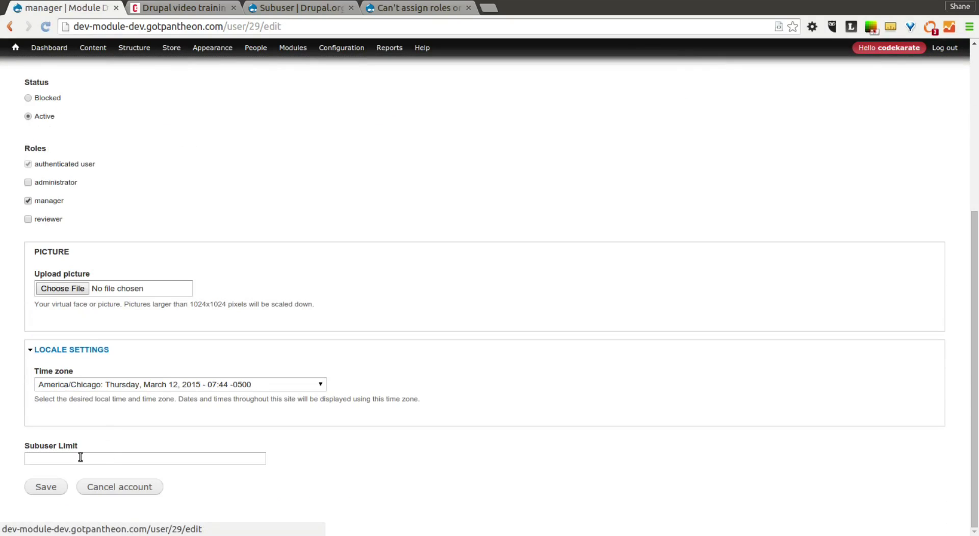
left_click(80, 458)
key("shift+Tab")
key("shift+Tab")
key("shift+Tab")
key("space")
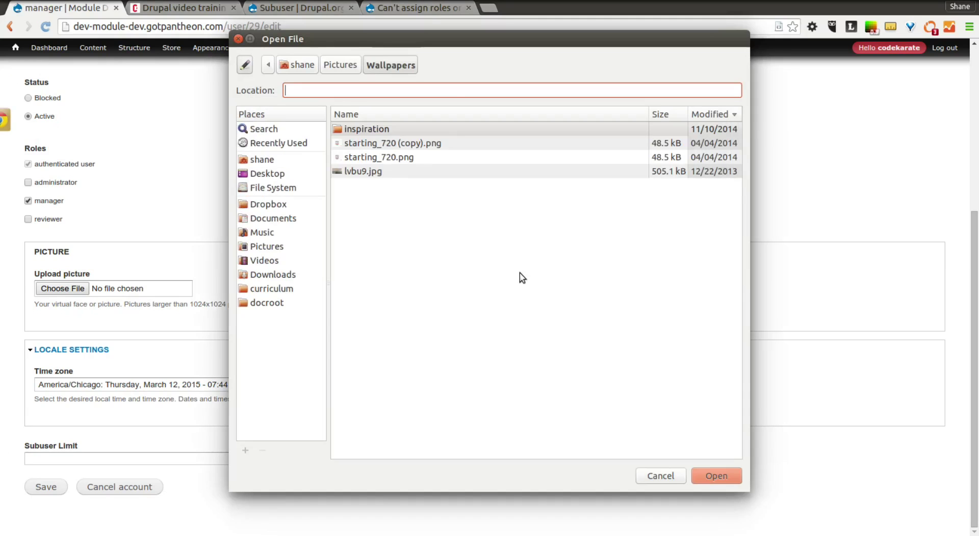
left_click(238, 39)
scroll(553, 229, "up", 5)
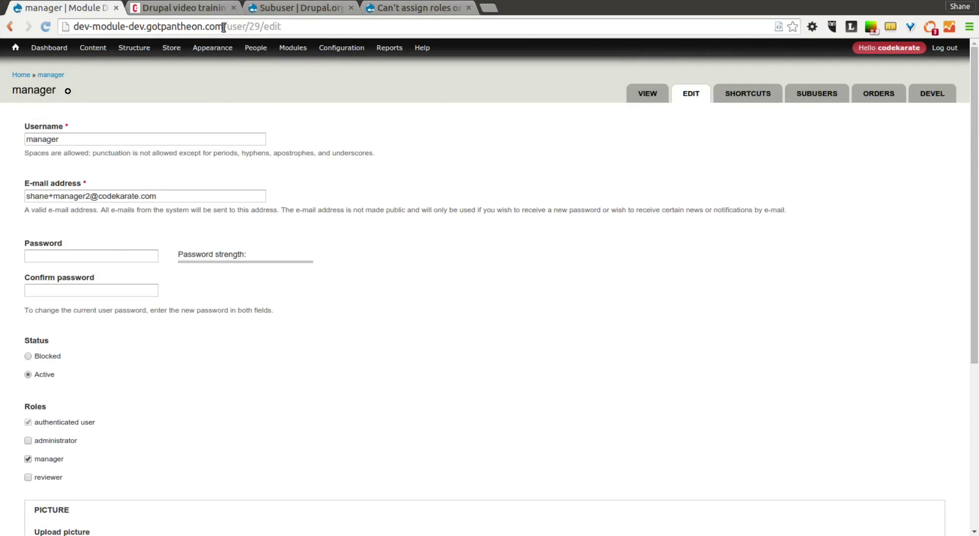
left_click_drag(223, 26, 74, 26)
key("ctrl+c")
left_click(551, 176)
- Load the Module Development site in a new incognito window
mouse_move(876, 48)
left_click(969, 26)
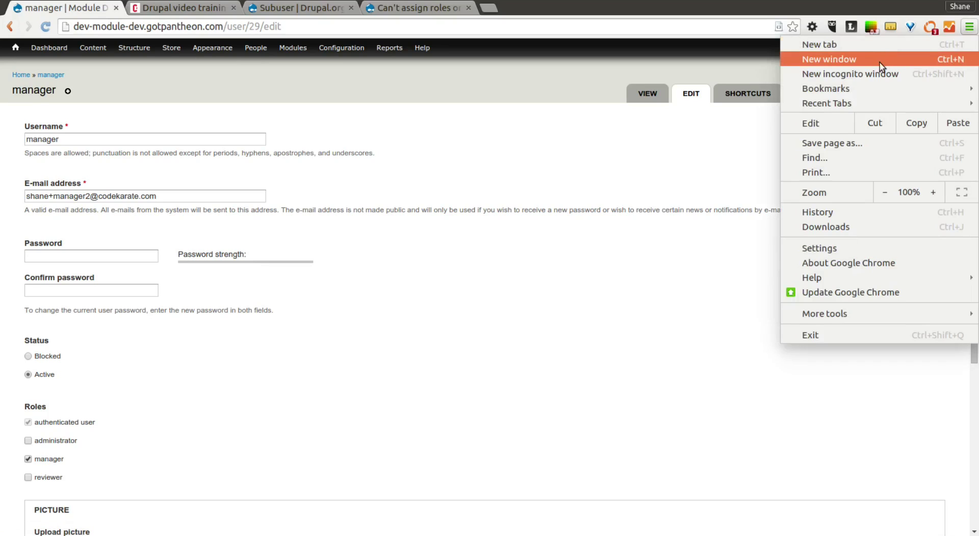
key("ctrl+shift+n")
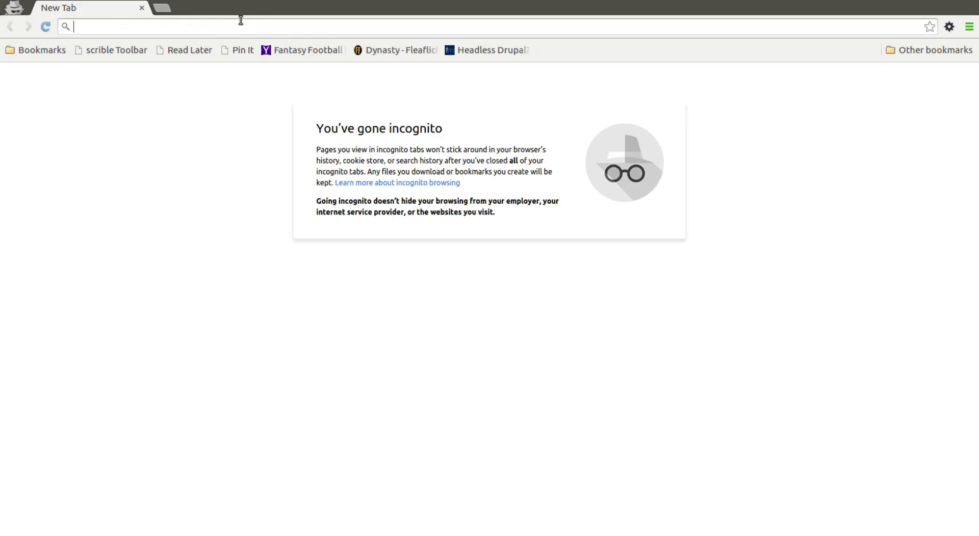
key("ctrl+v")
key("Return")
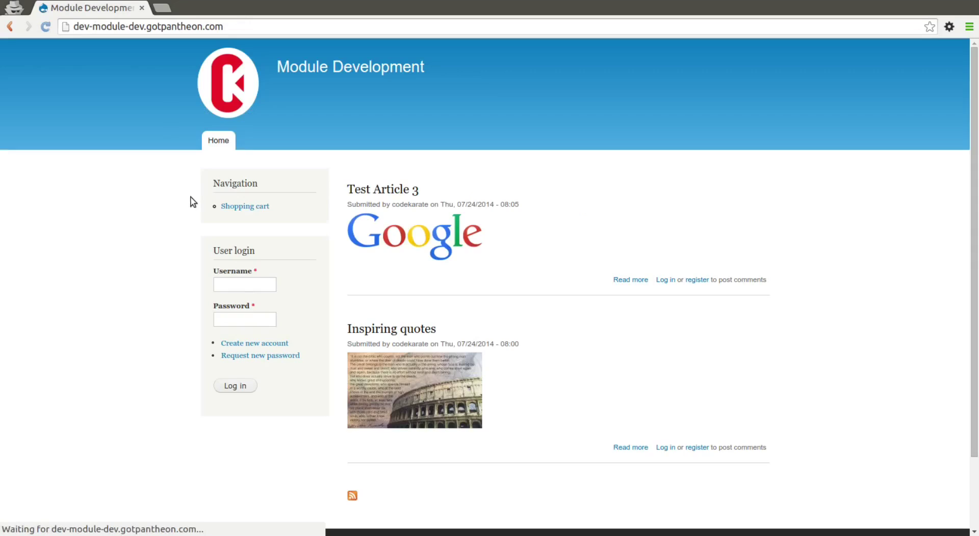
- Log in as manager and view My account's Subusers tab, which is empty
left_click(265, 287)
type("manager")
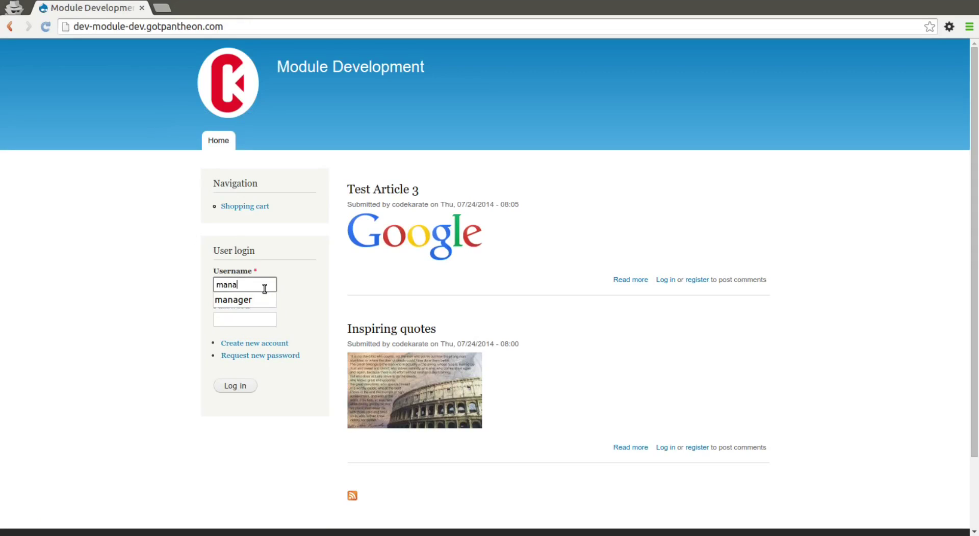
key("Tab")
type("••••••")
key("Return")
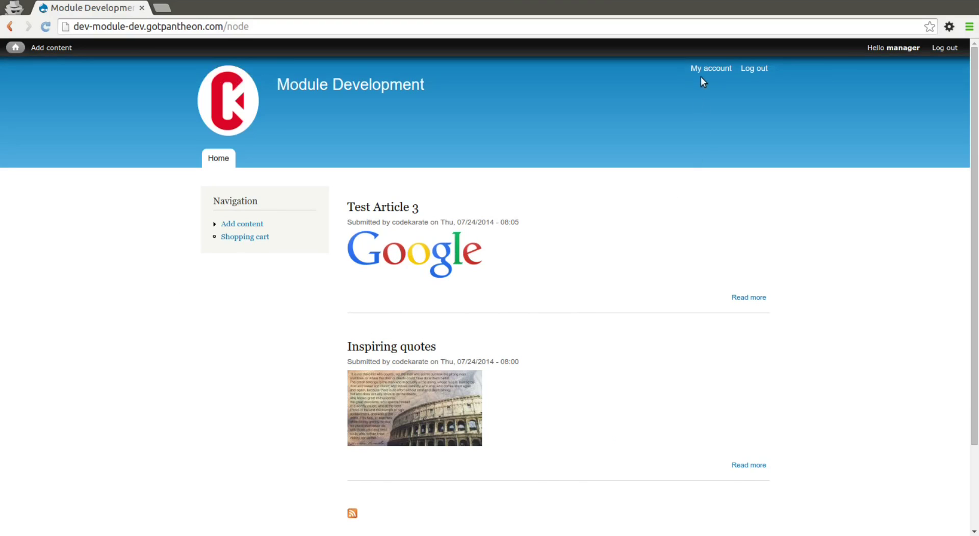
left_click(703, 70)
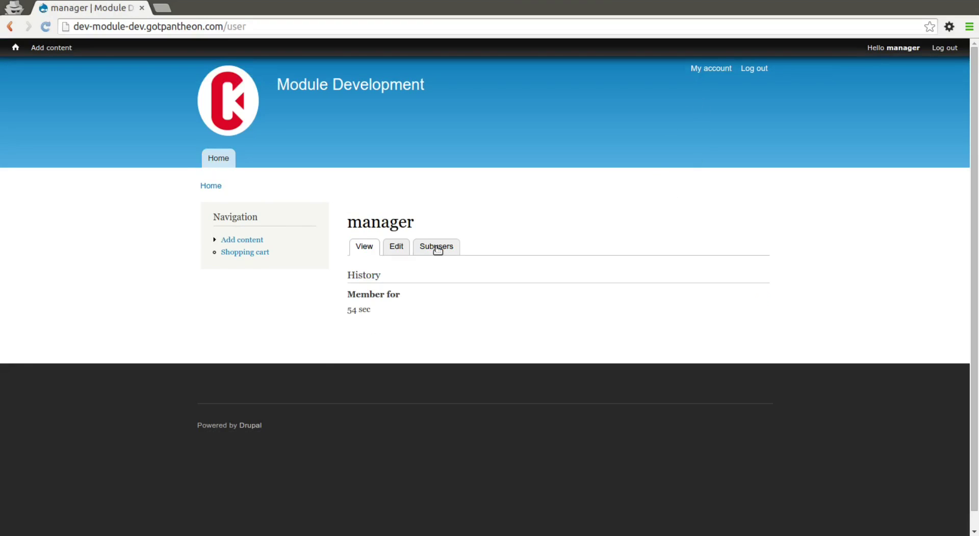
left_click(436, 247)
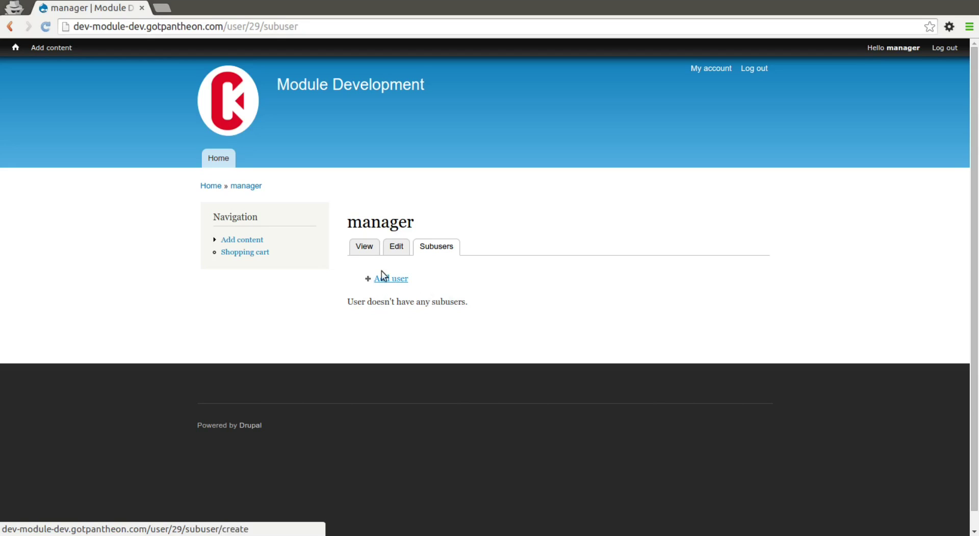
- Begin adding subuser reviewer1, entering its e-mail address and password twice
left_click(400, 280)
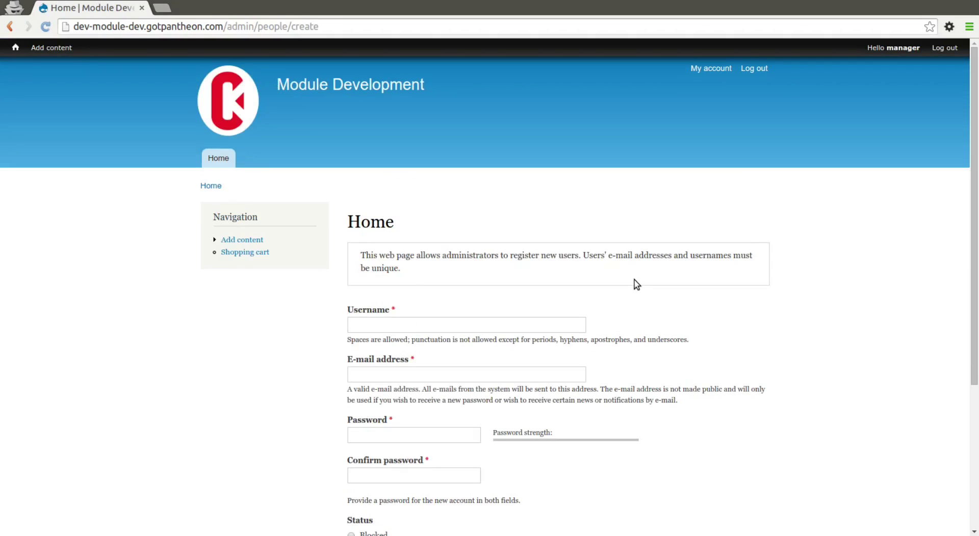
scroll(396, 323, "down", 5)
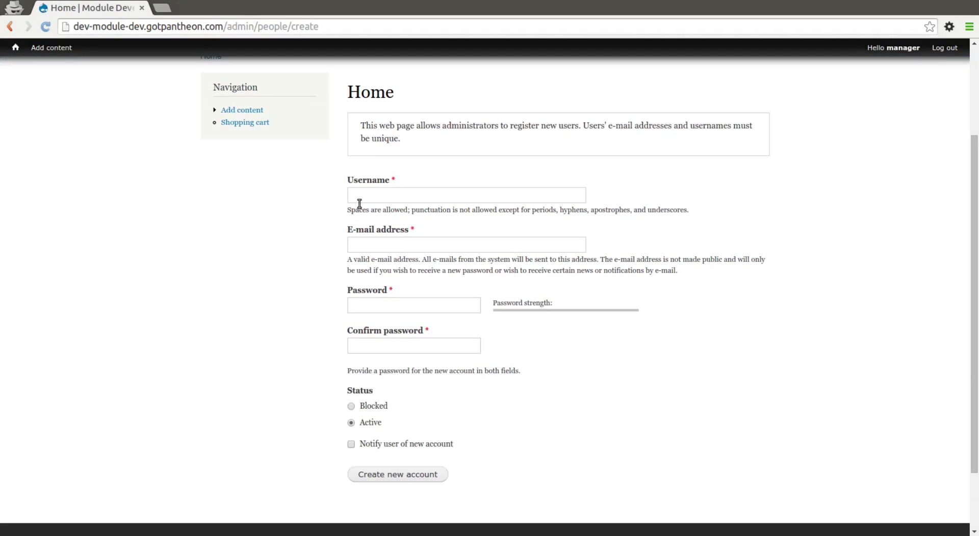
left_click(362, 193)
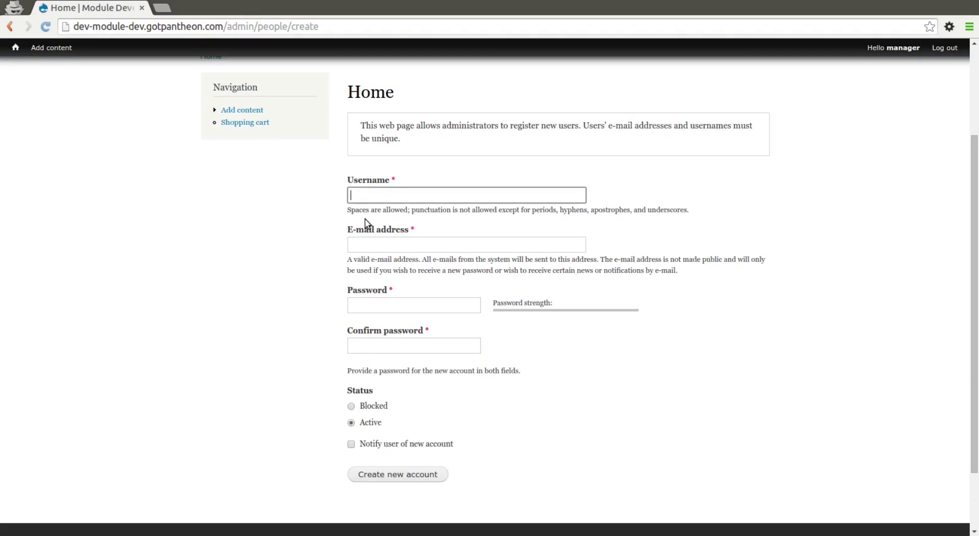
left_click(322, 256)
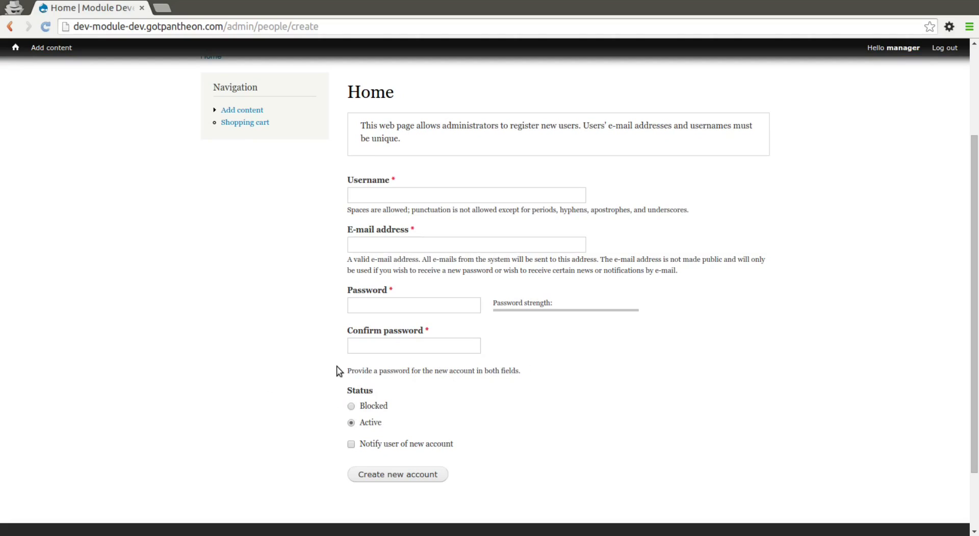
left_click(384, 197)
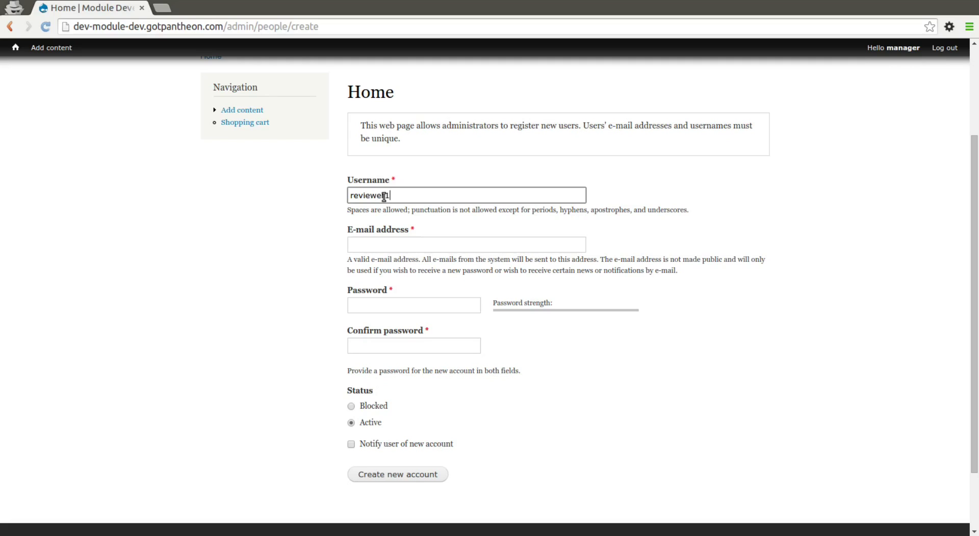
key("Tab")
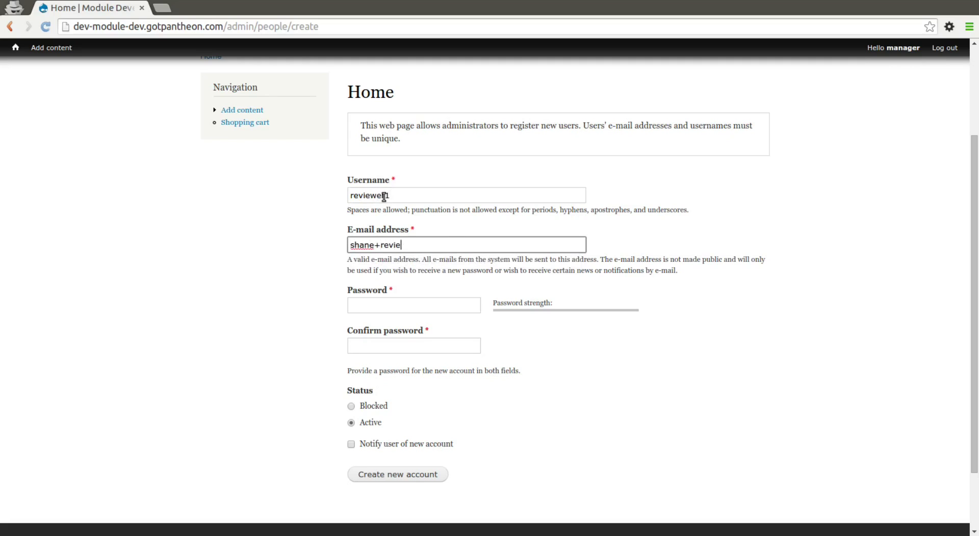
key("Tab")
type("abc123")
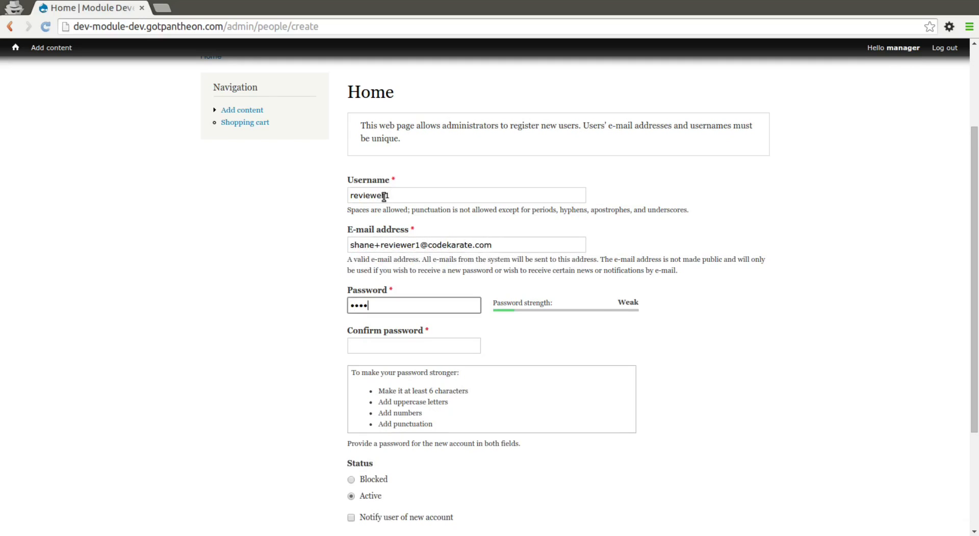
key("Tab")
type("abc123")
- Fix the password mismatch and create the reviewer1 account
scroll(424, 430, "down", 3)
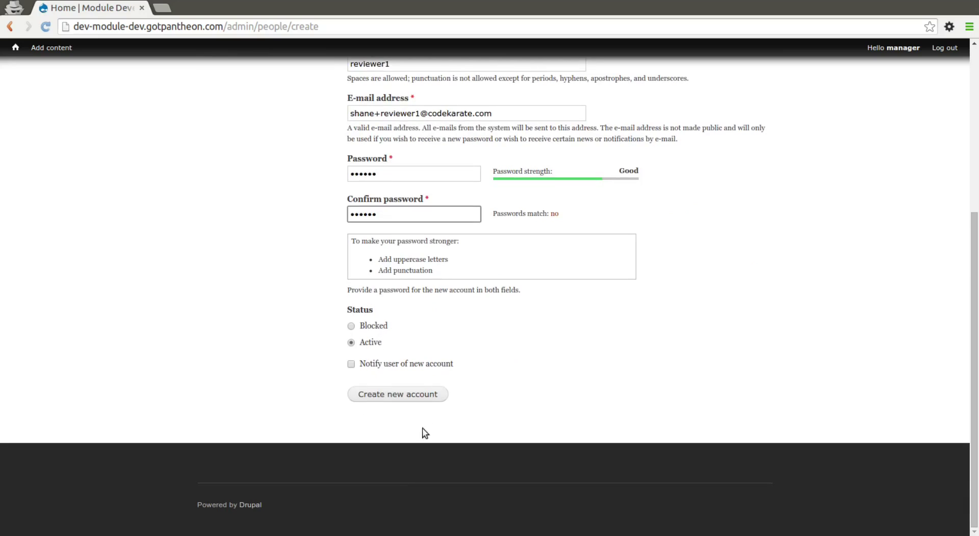
left_click(397, 452)
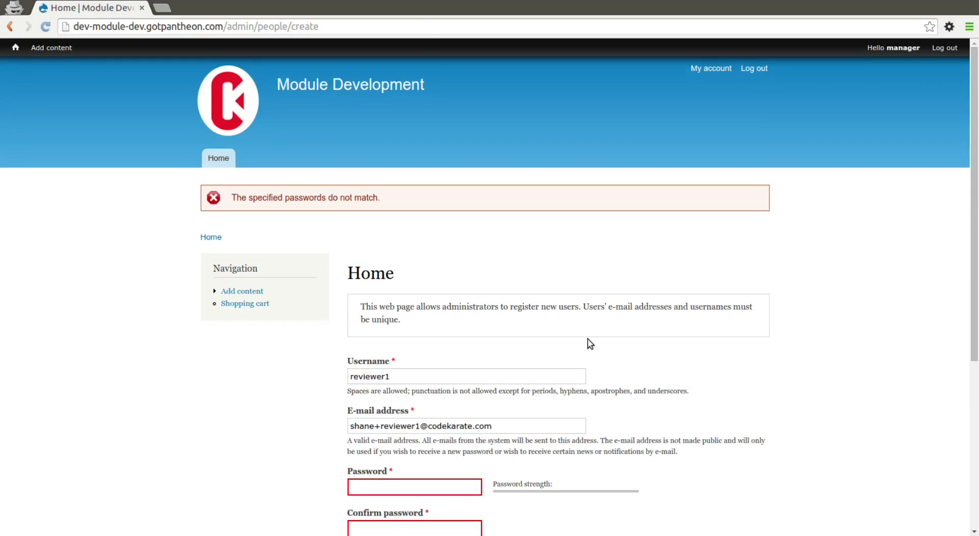
scroll(588, 341, "down", 2)
left_click(446, 383)
type("abc123")
key("Tab")
type("abc123")
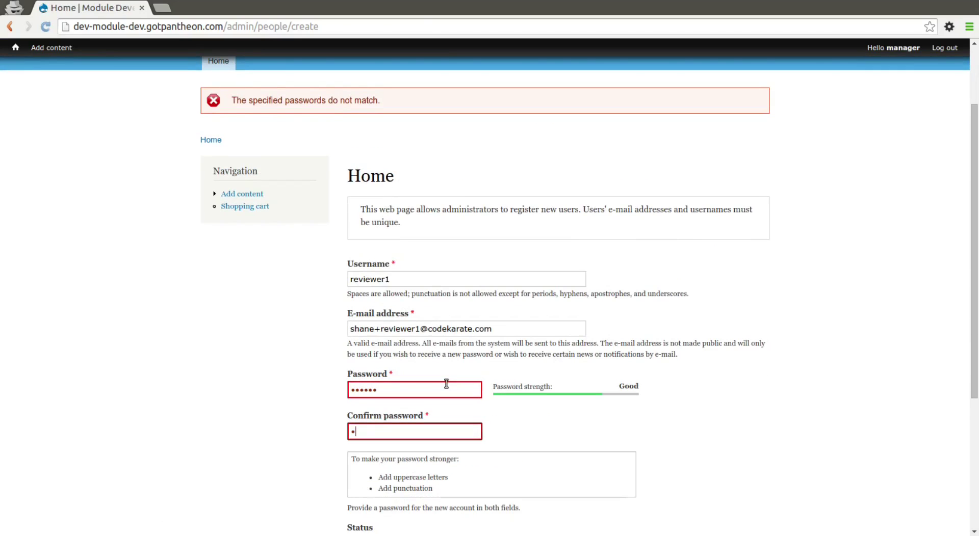
scroll(446, 383, "down", 3)
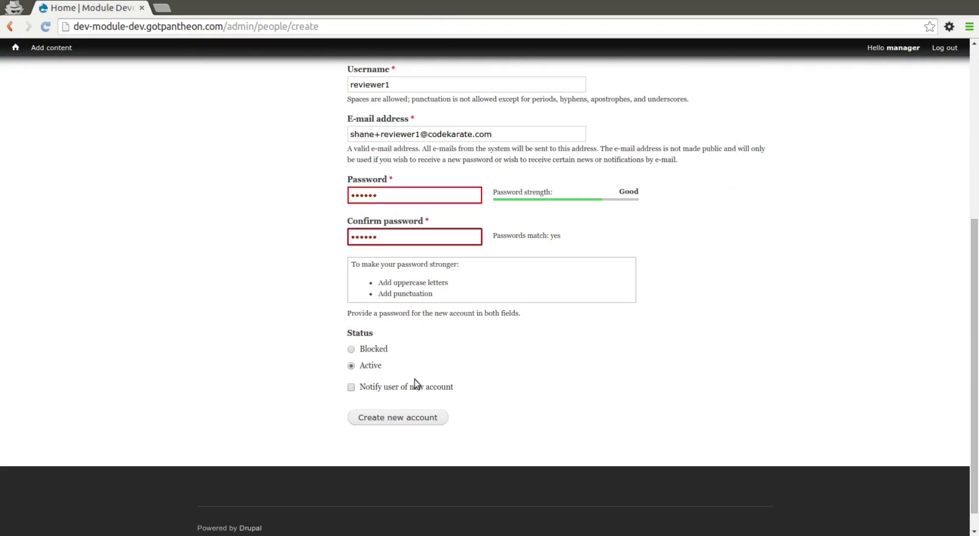
left_click(407, 421)
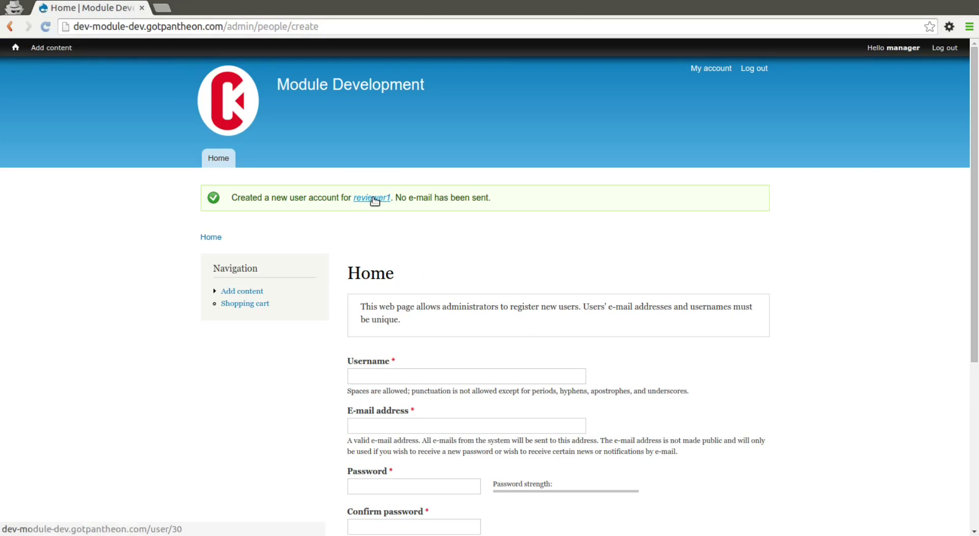
- Check that manager's Subusers list shows reviewer1, then return to the admin window
left_click(714, 70)
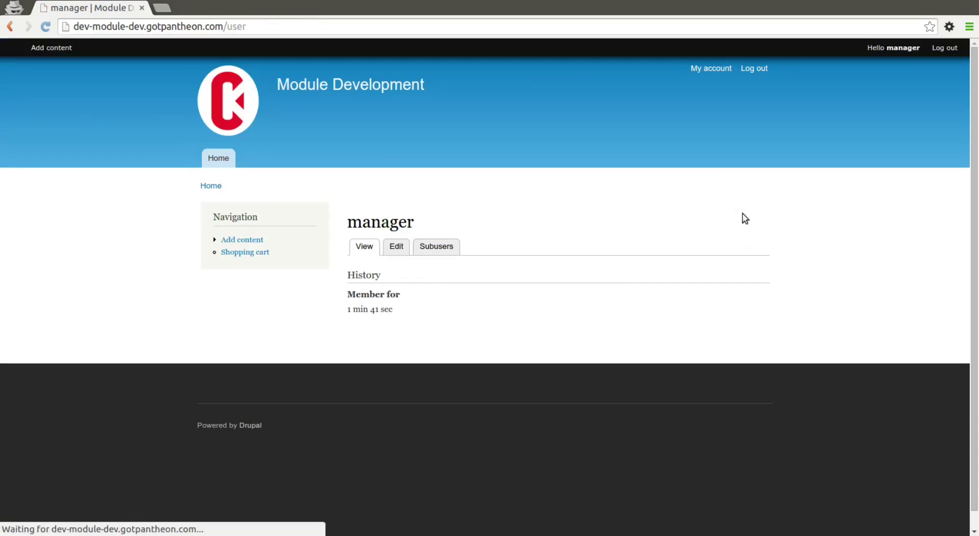
left_click(442, 250)
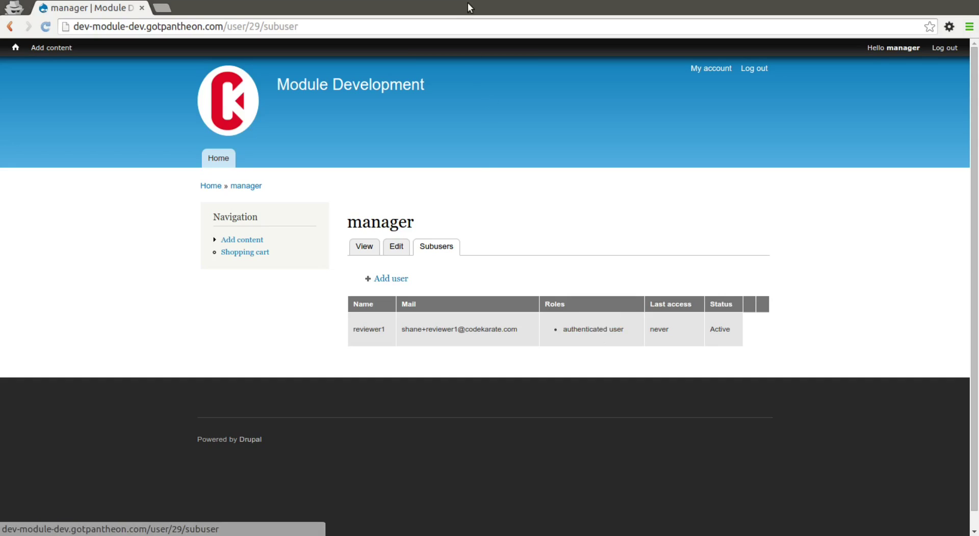
key("ctrl+alt+0")
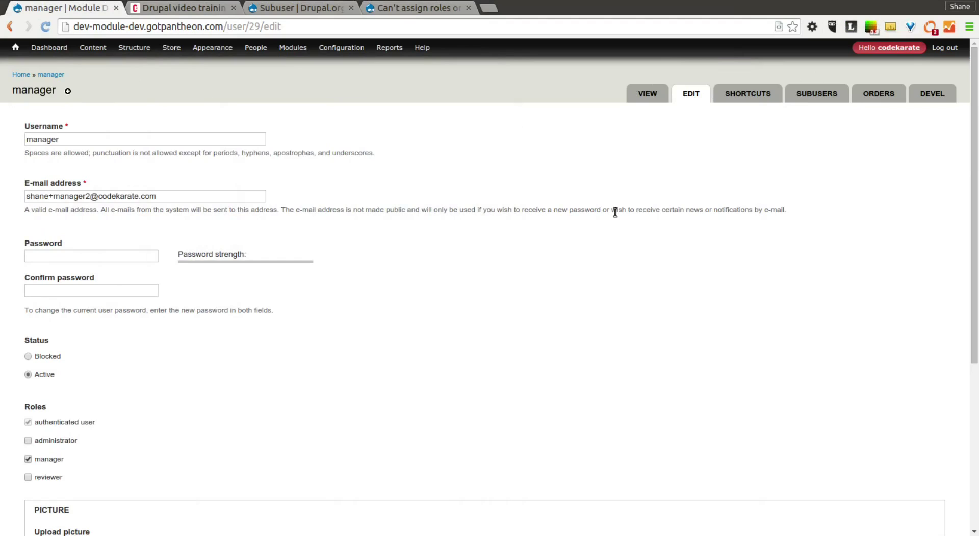
- Give the Manager role Edit subusers and Delete subusers permissions and save them
mouse_move(255, 117)
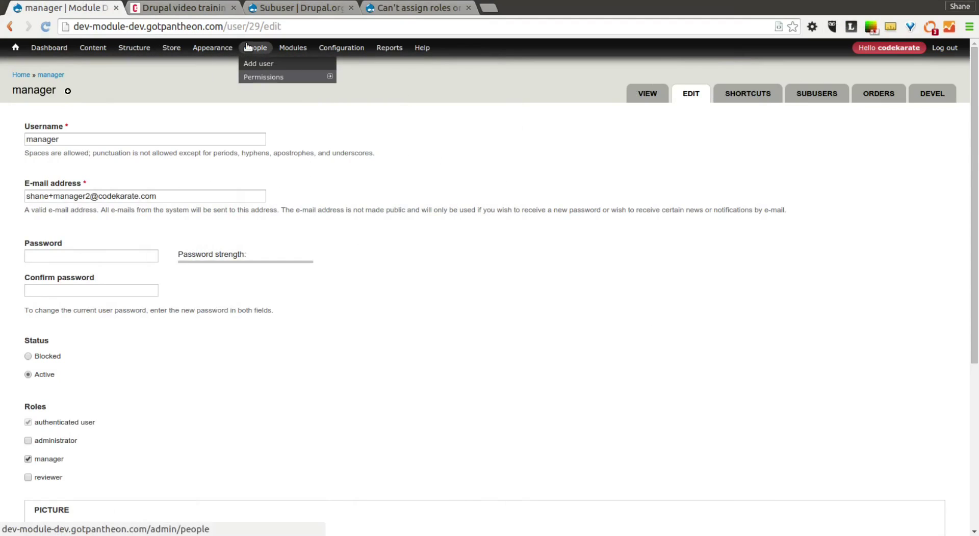
left_click(264, 77)
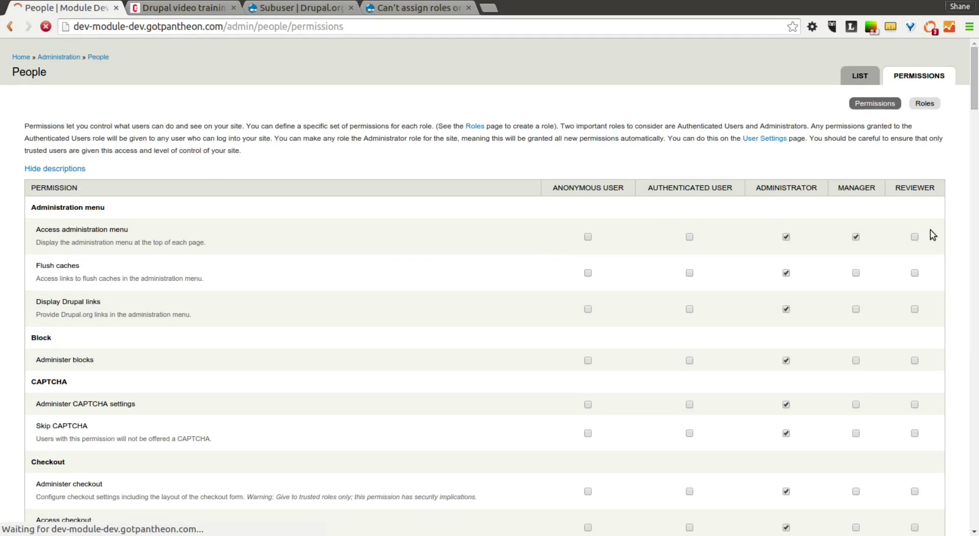
scroll(847, 230, "down", 3)
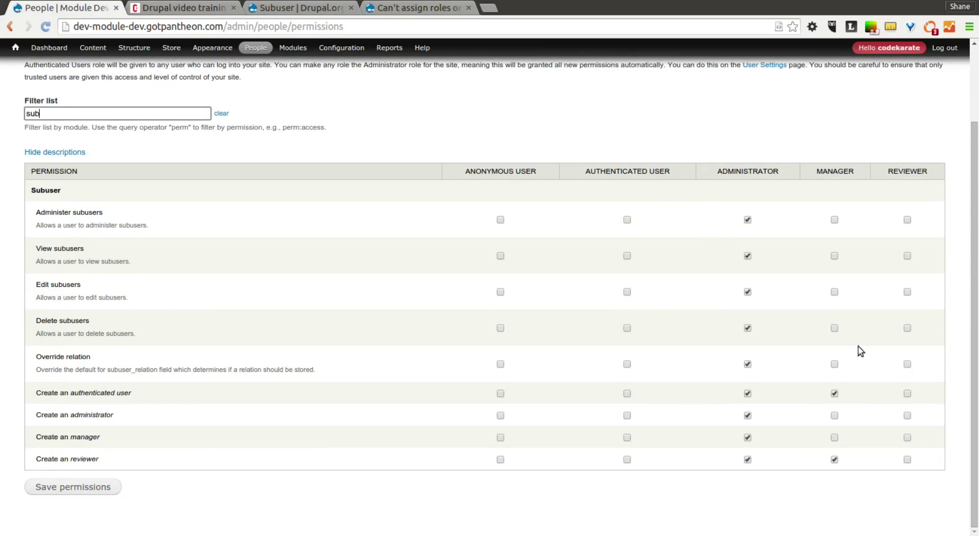
left_click(830, 291)
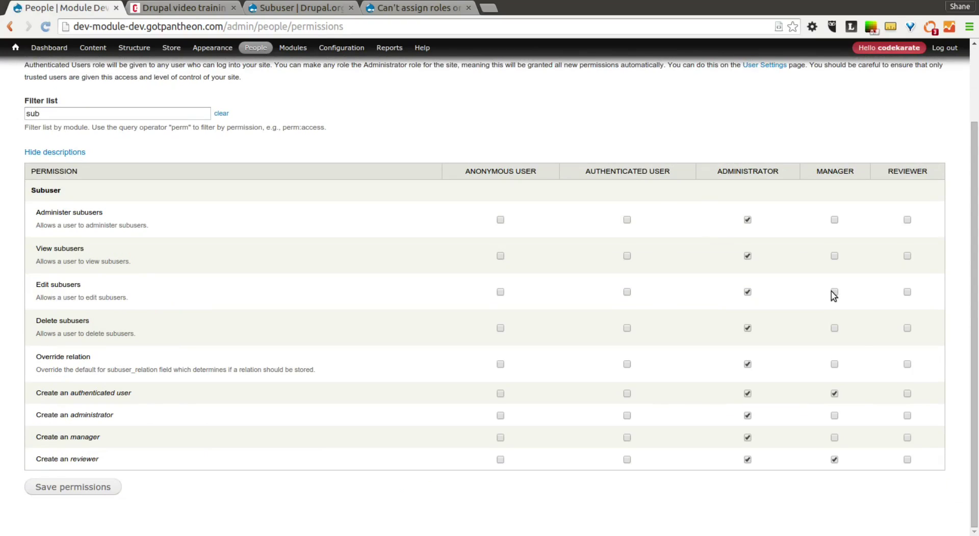
left_click(834, 328)
left_click(90, 491)
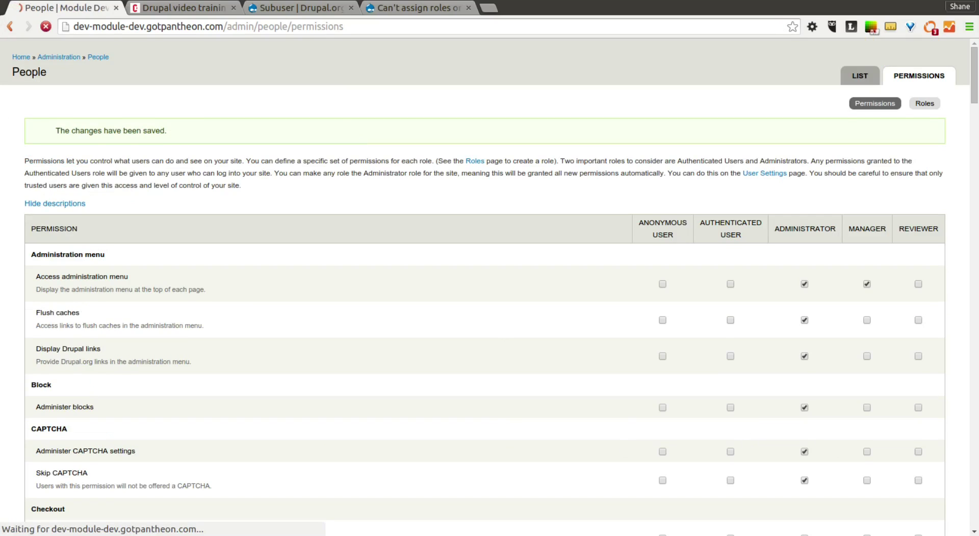
key("alt+Tab")
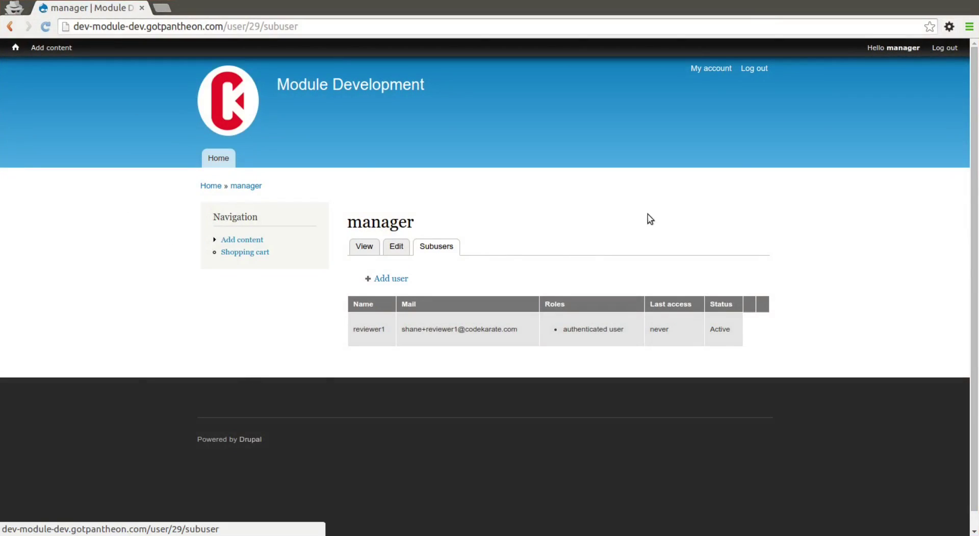
- Reload the subusers list and give reviewer1 the reviewer role
left_click(45, 27)
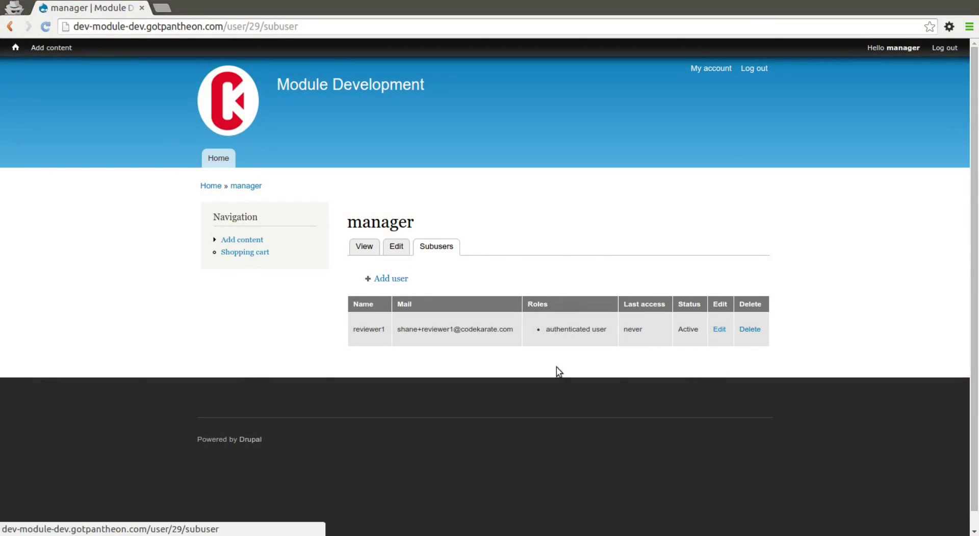
left_click(719, 331)
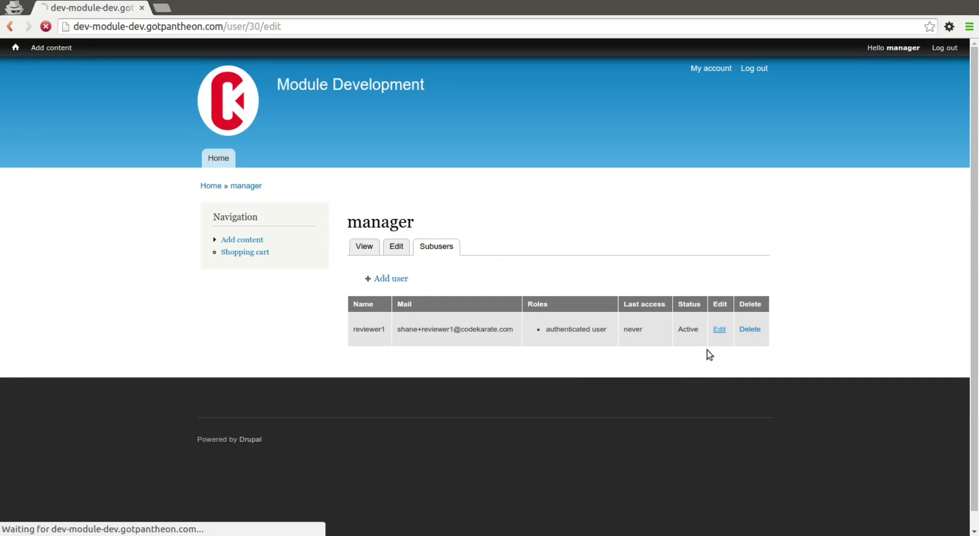
scroll(284, 345, "down", 3)
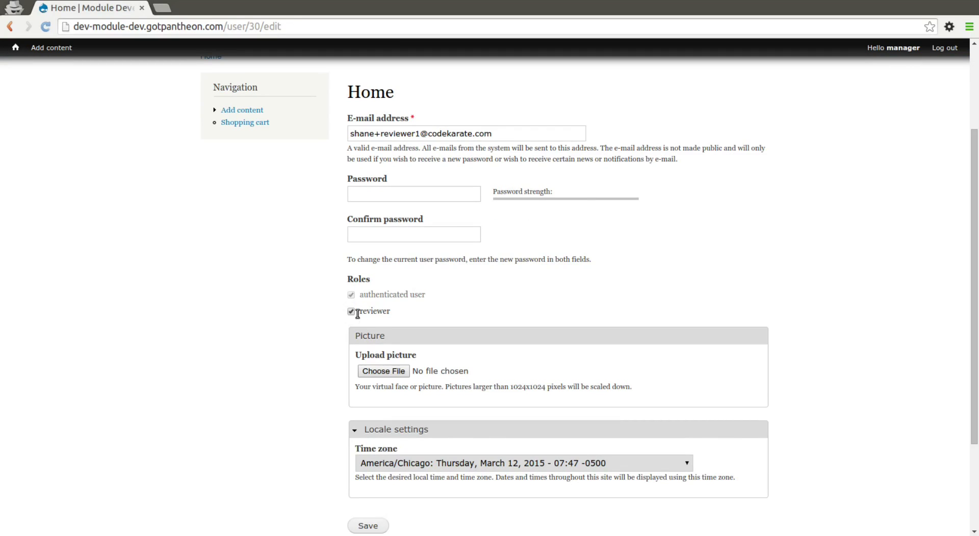
scroll(308, 370, "down", 3)
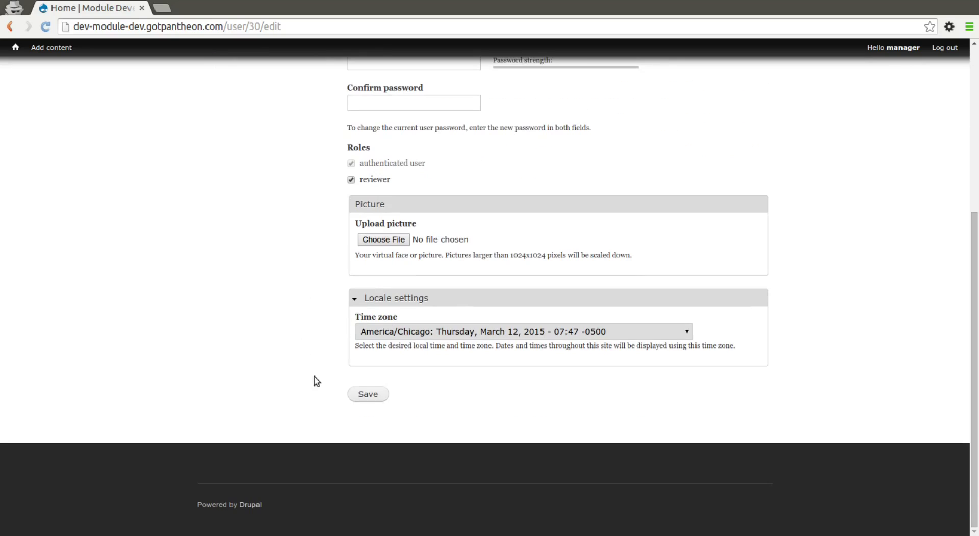
left_click(378, 395)
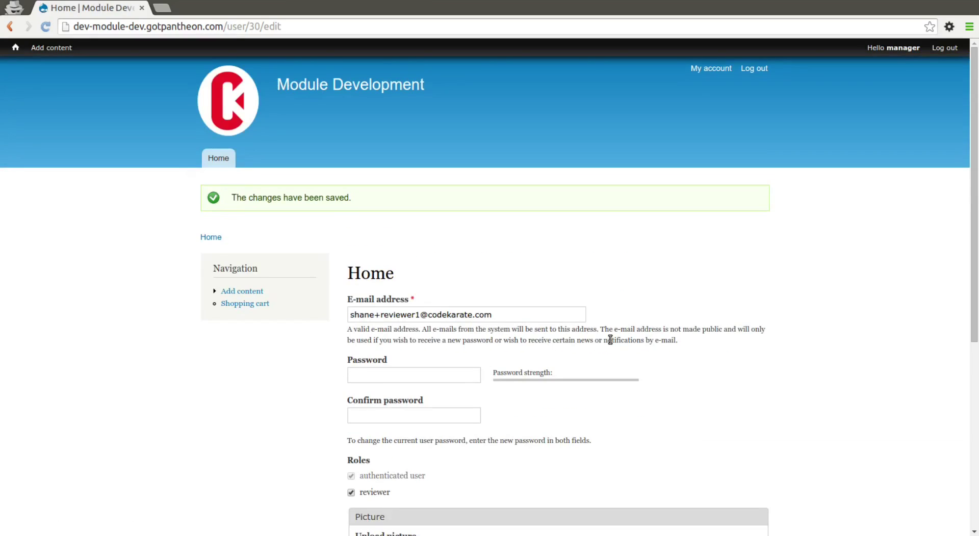
- Verify reviewer1's roles in manager's Subusers list, then go back to the admin window
left_click(215, 163)
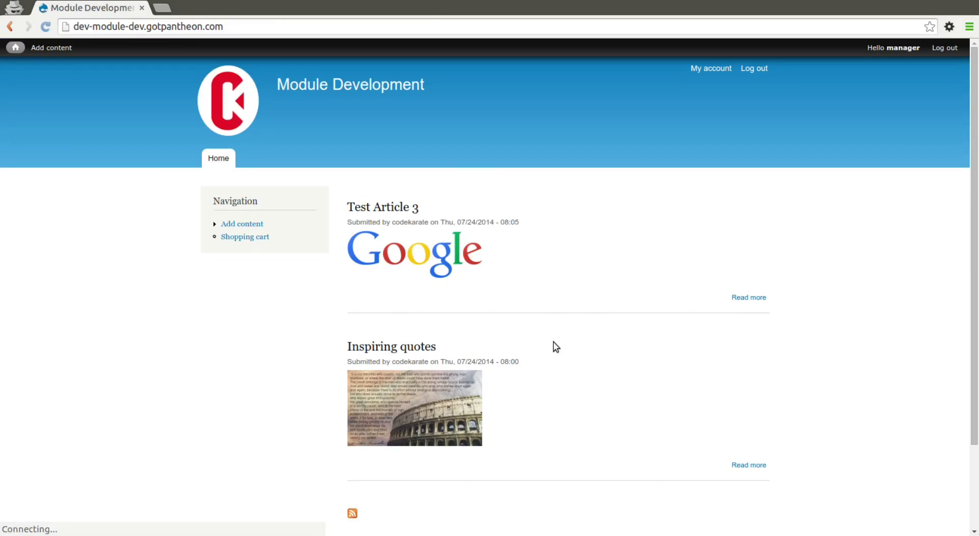
left_click(719, 69)
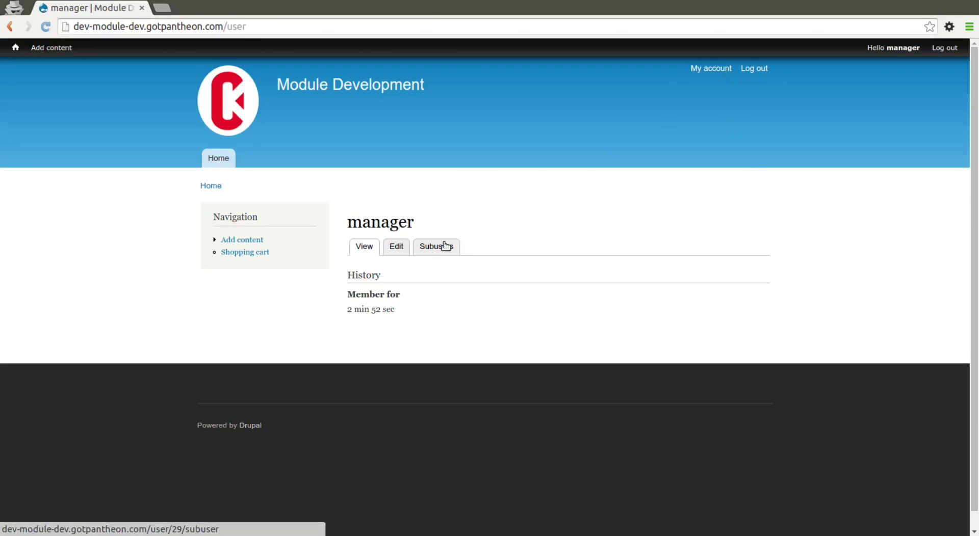
left_click(422, 248)
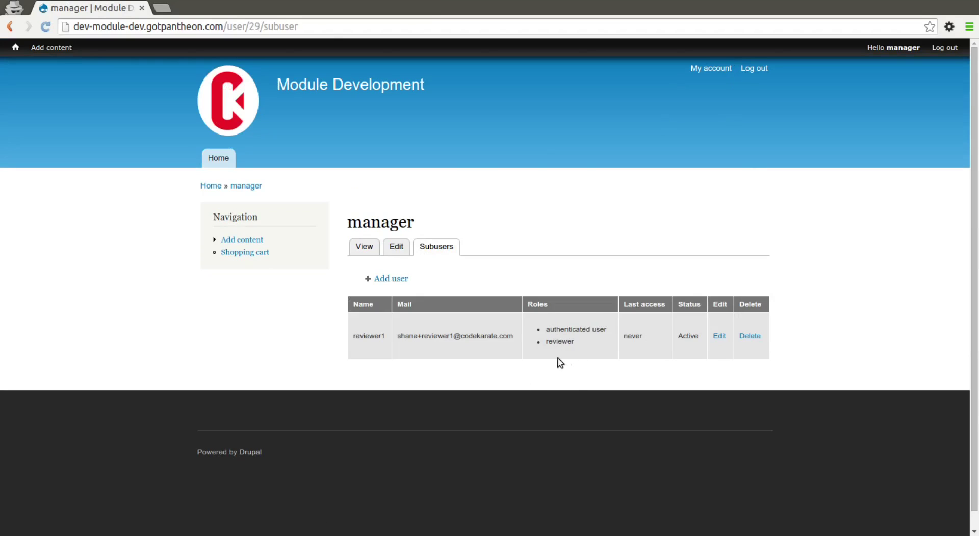
key("alt+Tab")
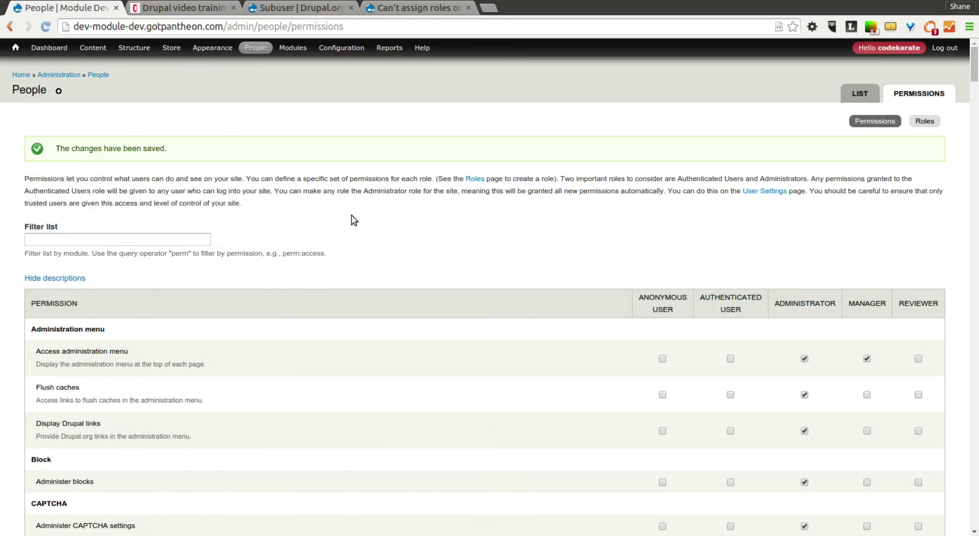
- Read the 'Can't assign roles on subuser creation' issue's code and comments, then return to the top
left_click(418, 7)
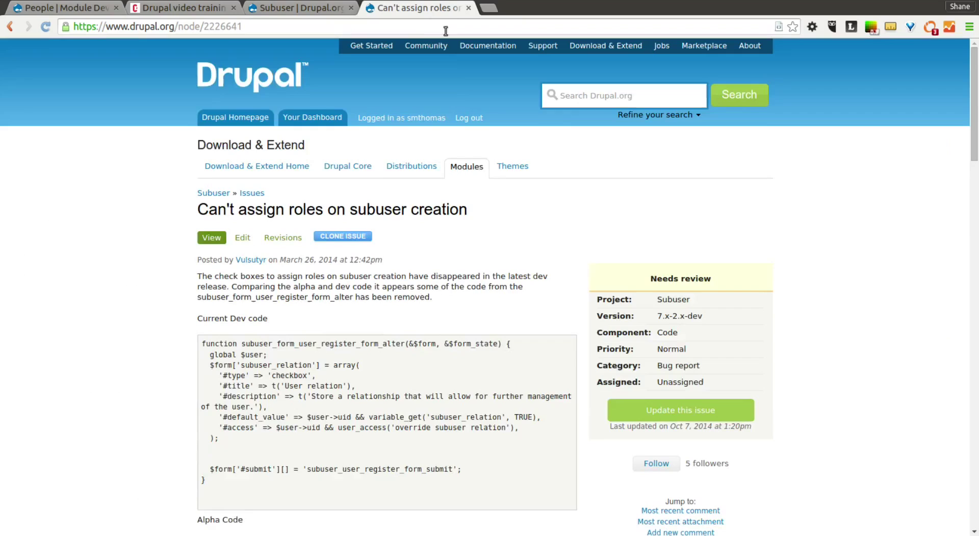
scroll(112, 252, "down", 1)
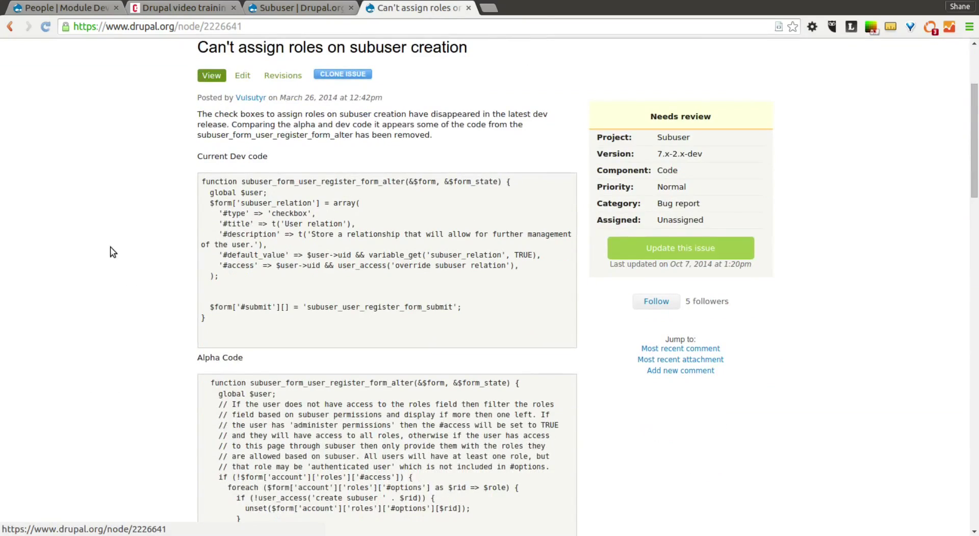
scroll(113, 252, "down", 10)
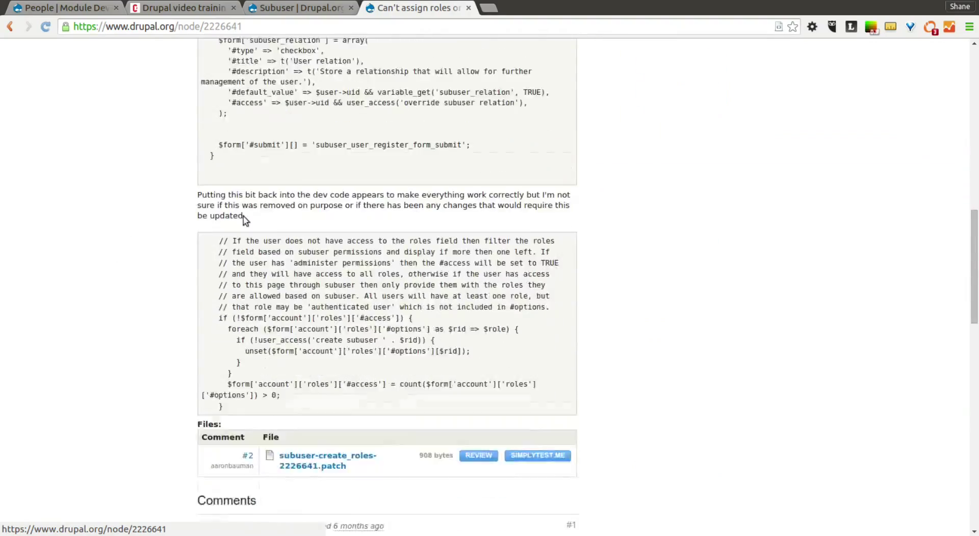
scroll(153, 322, "down", 9)
scroll(153, 321, "up", 9)
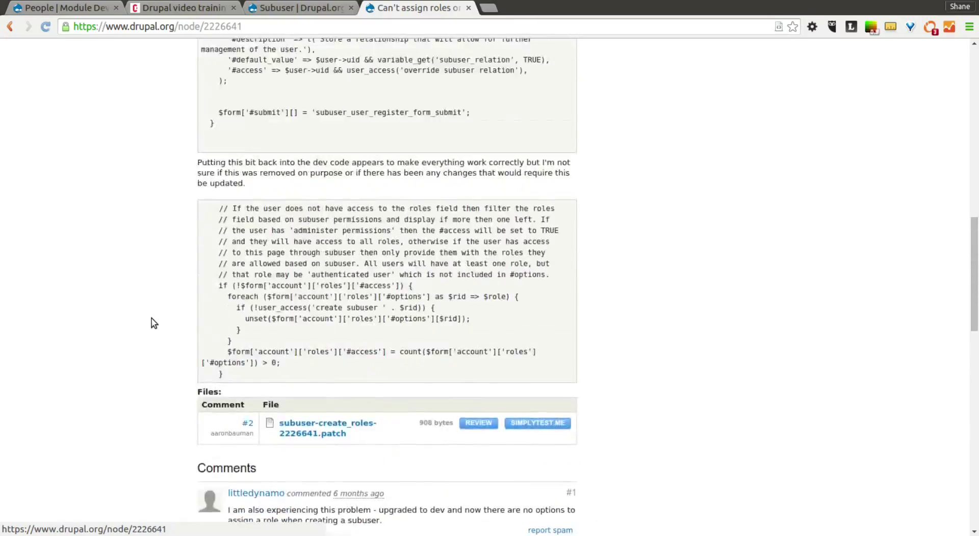
scroll(153, 321, "up", 12)
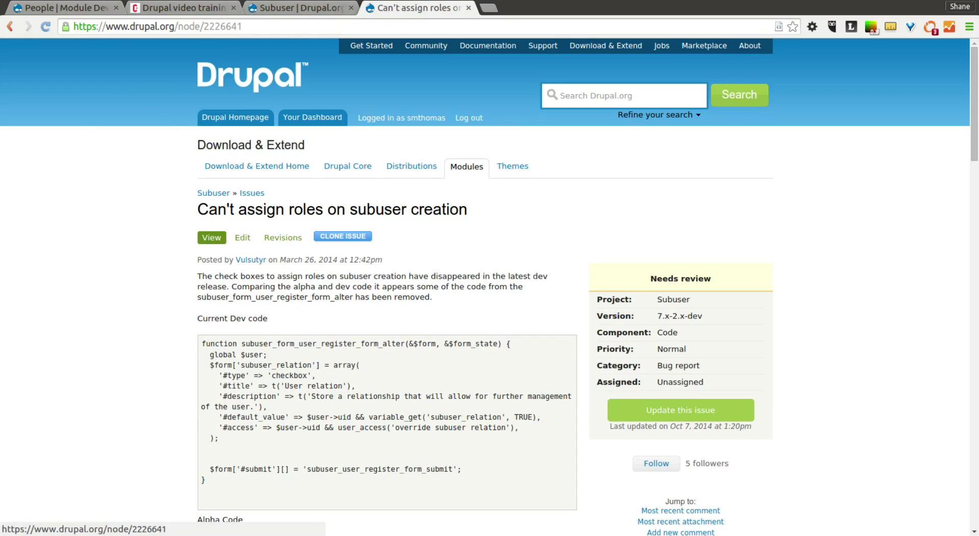
- View the Subuser project page beside the People window, then return to the Module Dev permissions list
left_click(282, 9)
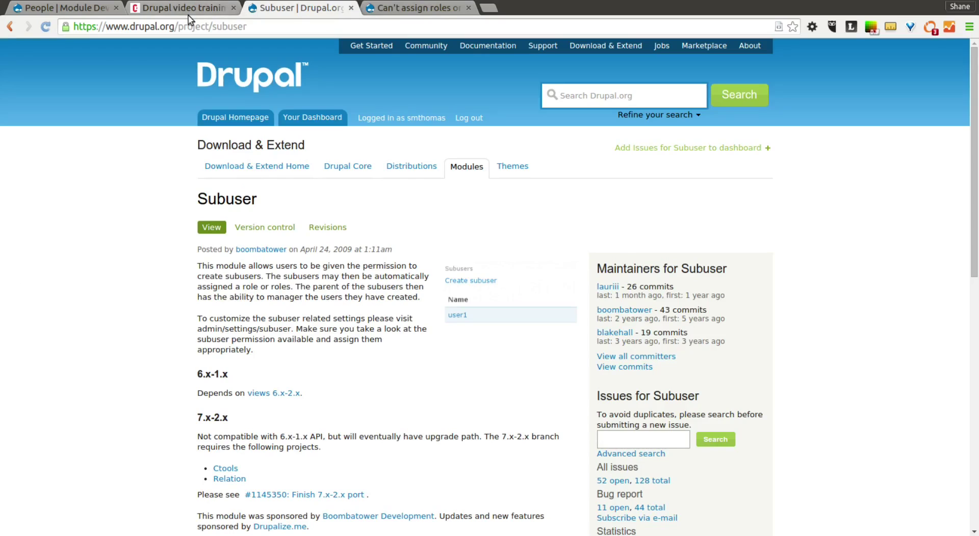
left_click_drag(79, 10, 255, 60)
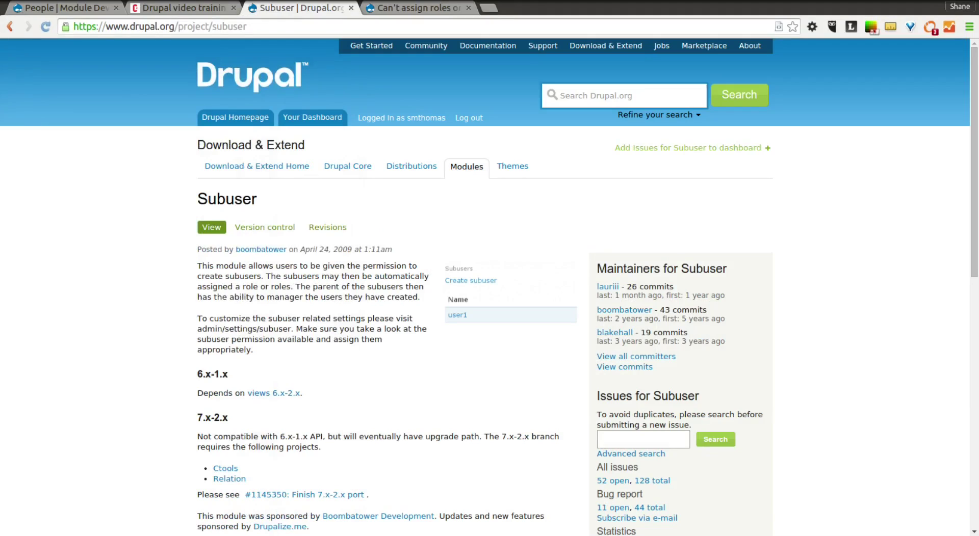
key("alt+Tab")
left_click(31, 7)
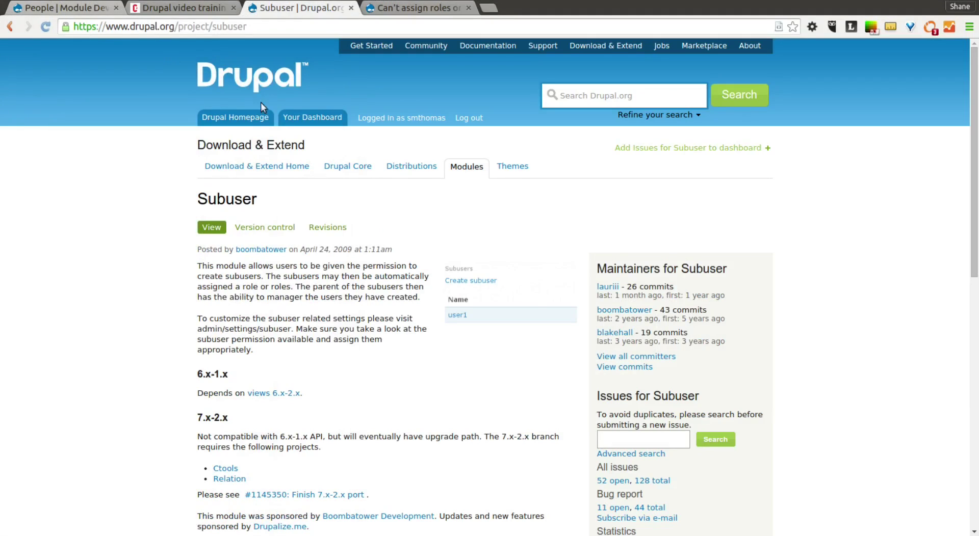
scroll(657, 258, "down", 5)
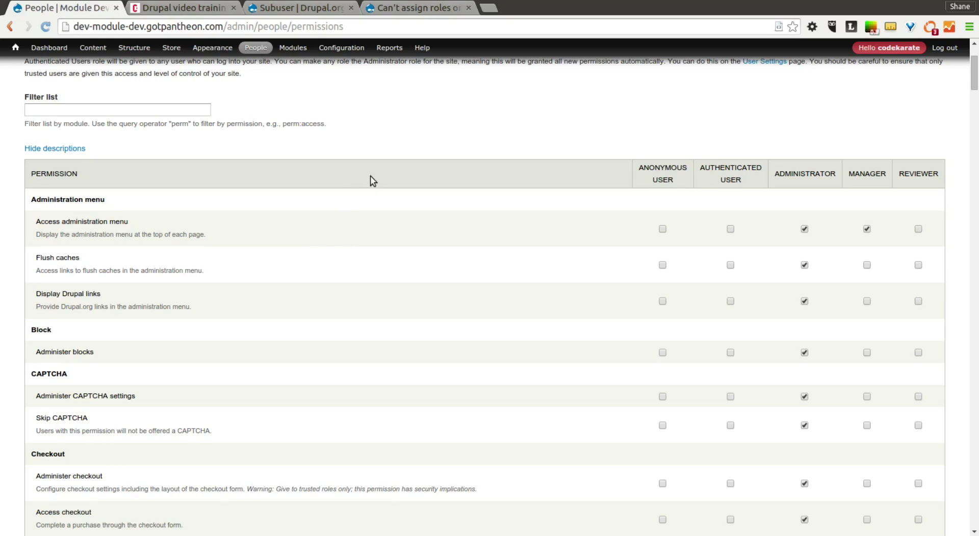
- Filter the permissions by 'subu' and point out the Create an administrator permission
left_click(187, 112)
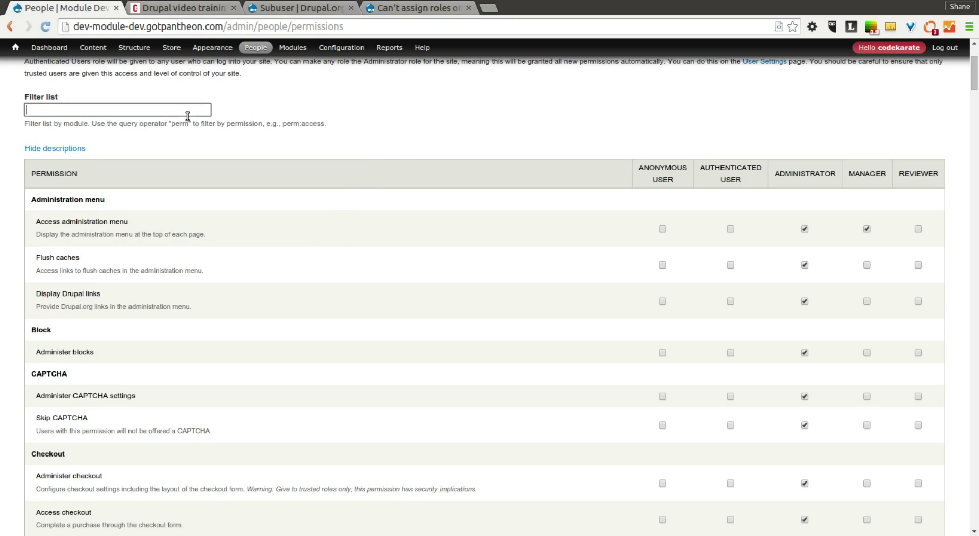
type("subu")
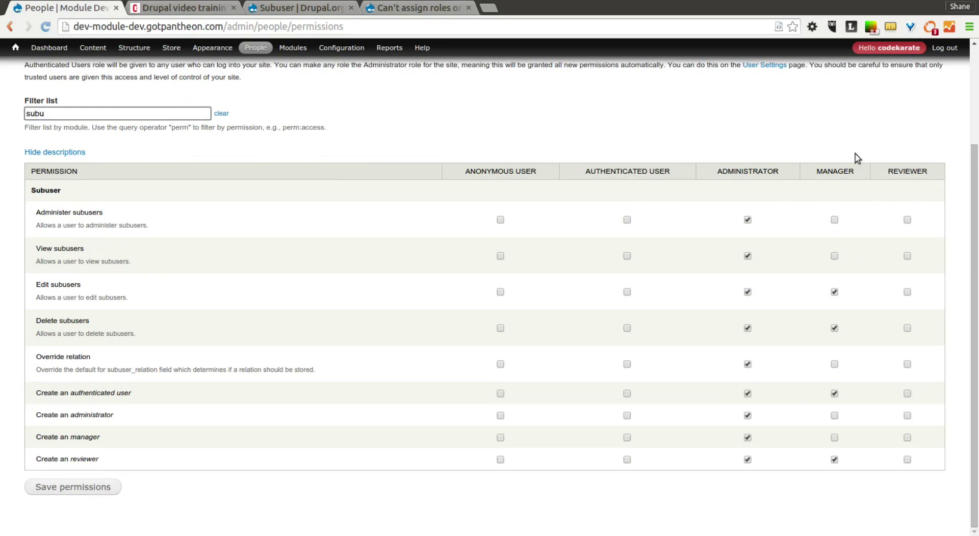
left_click_drag(52, 415, 161, 420)
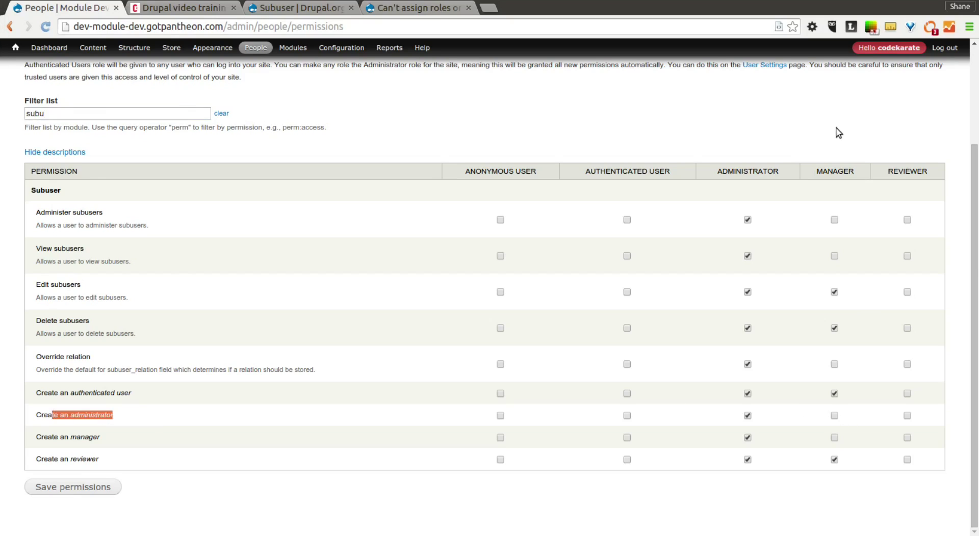
left_click(462, 131)
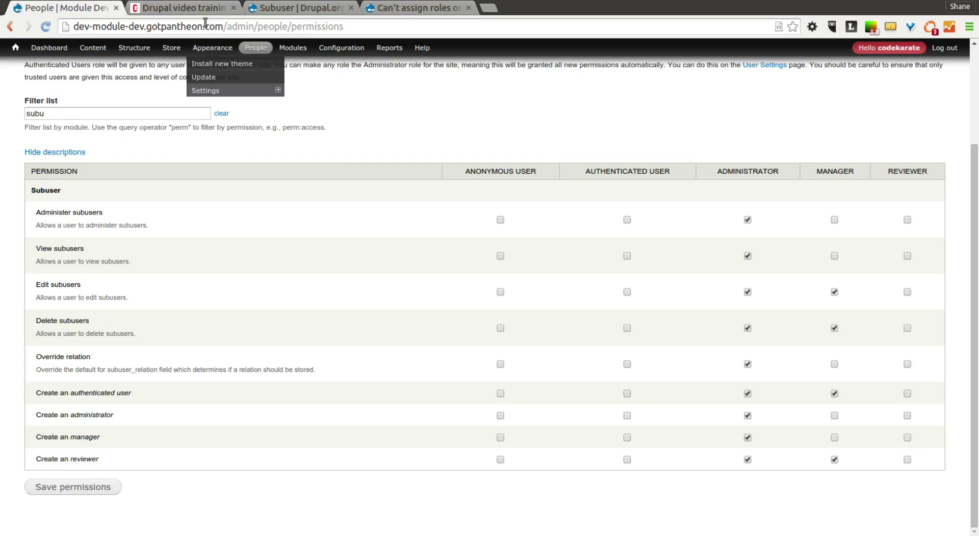
- Switch to the CodeKarate.com 'Drupal video training' homepage
left_click(184, 7)
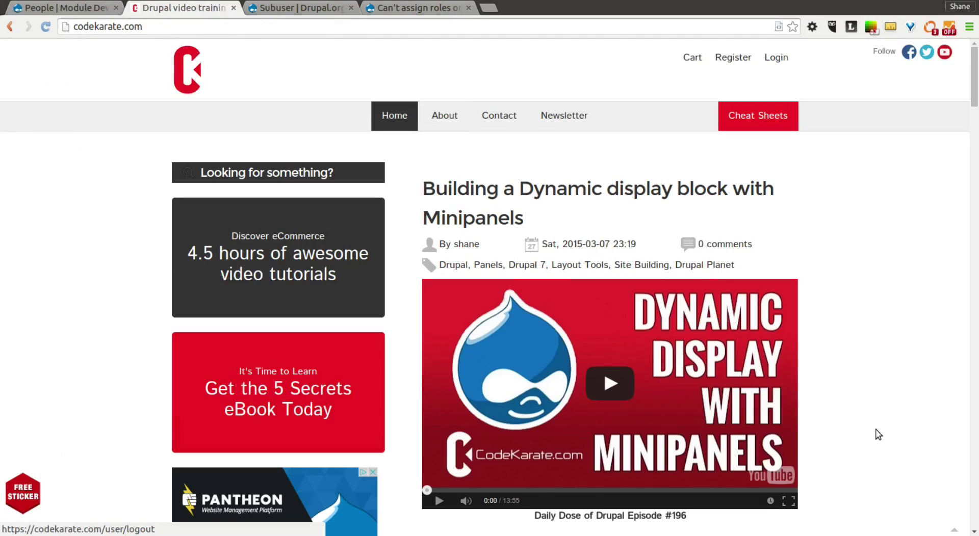